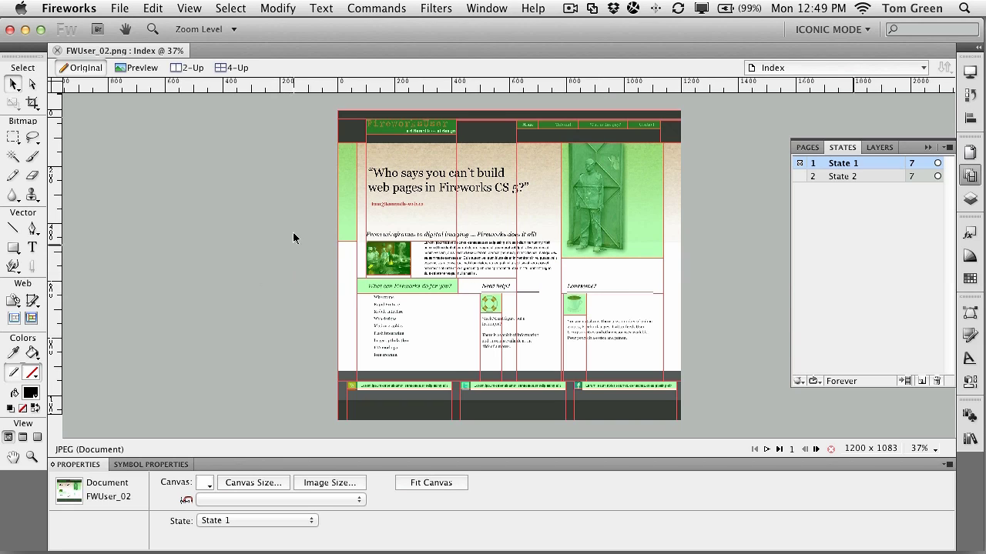
Zoom in on the footer's Twitter bar and extend the Twitter slice to 31 pixels tall.
click(32, 456)
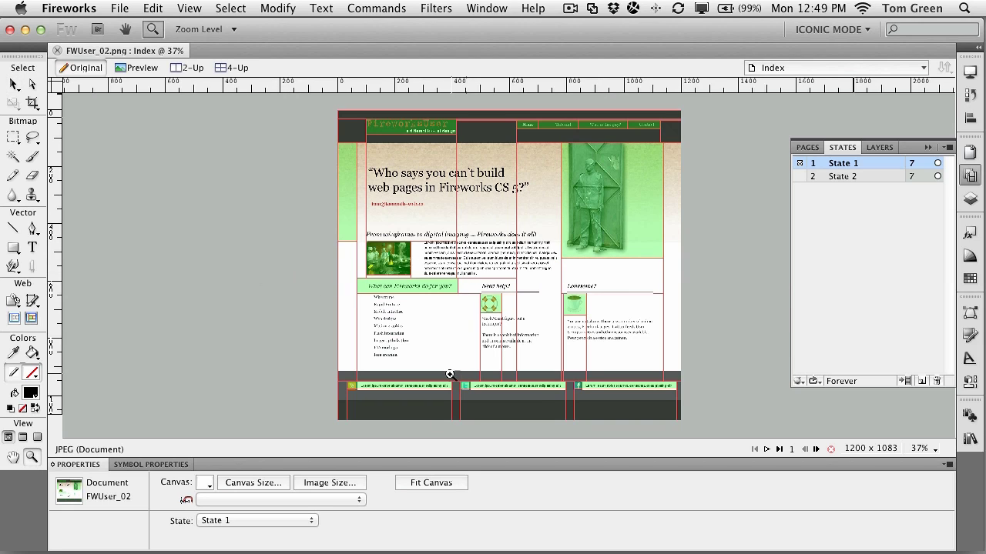
drag(450, 374, 568, 399)
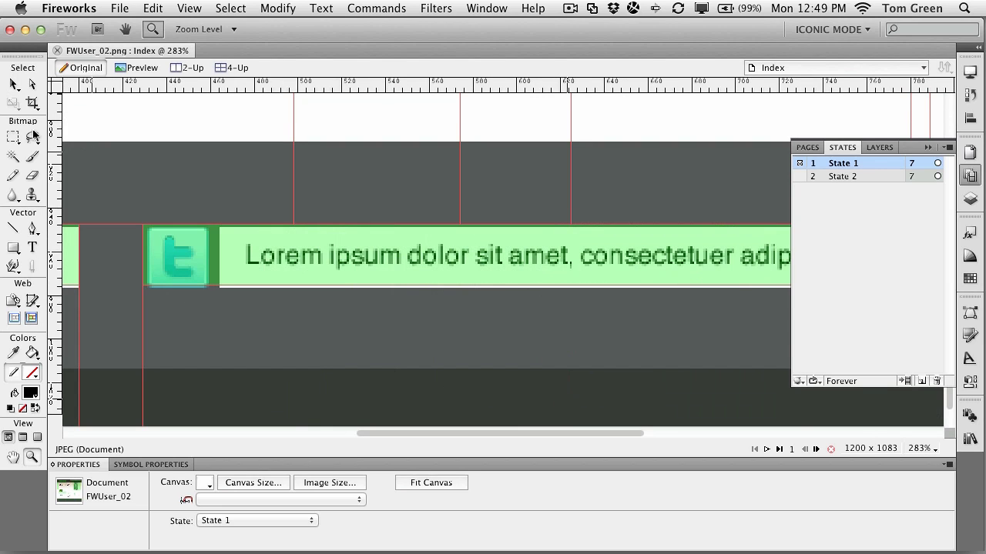
click(13, 83)
click(576, 280)
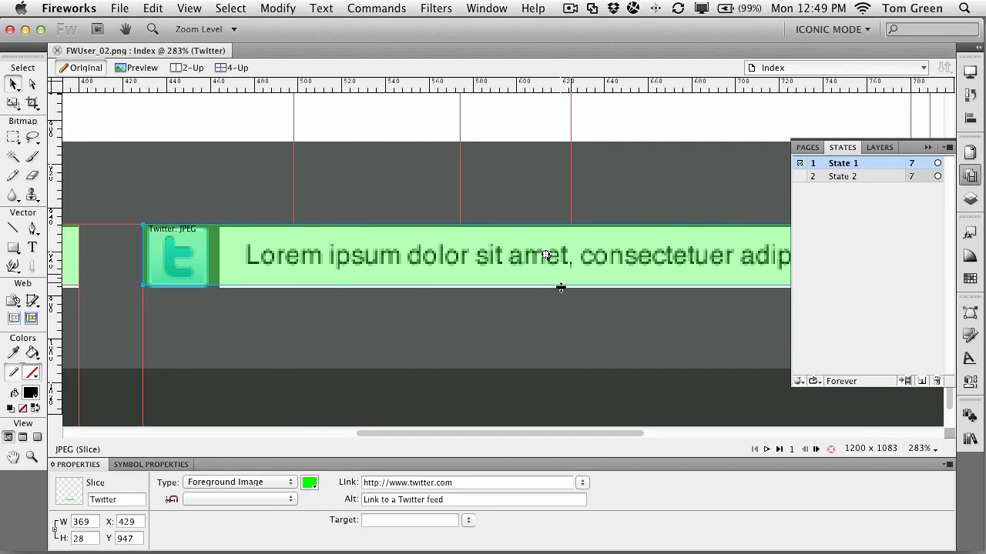
drag(561, 288, 563, 292)
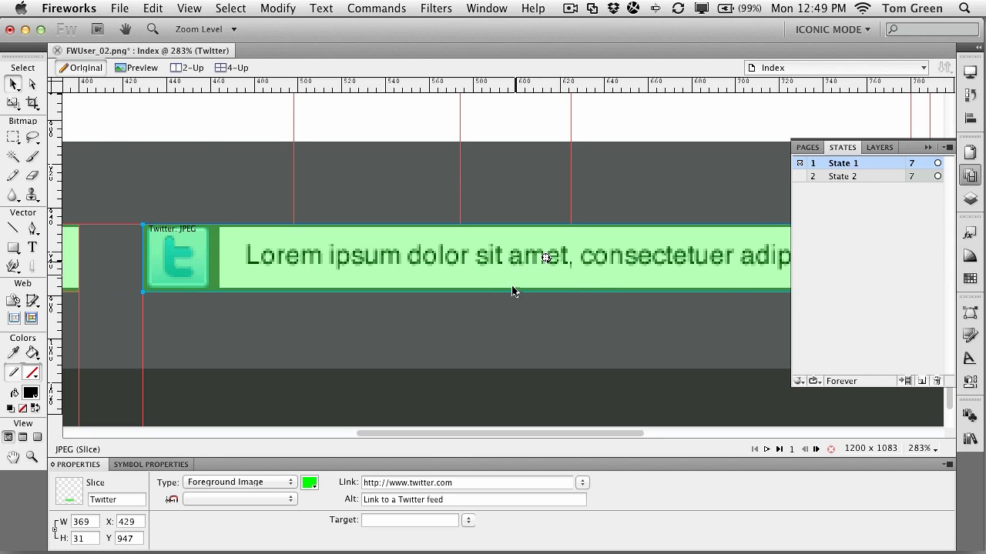
drag(454, 484, 335, 482)
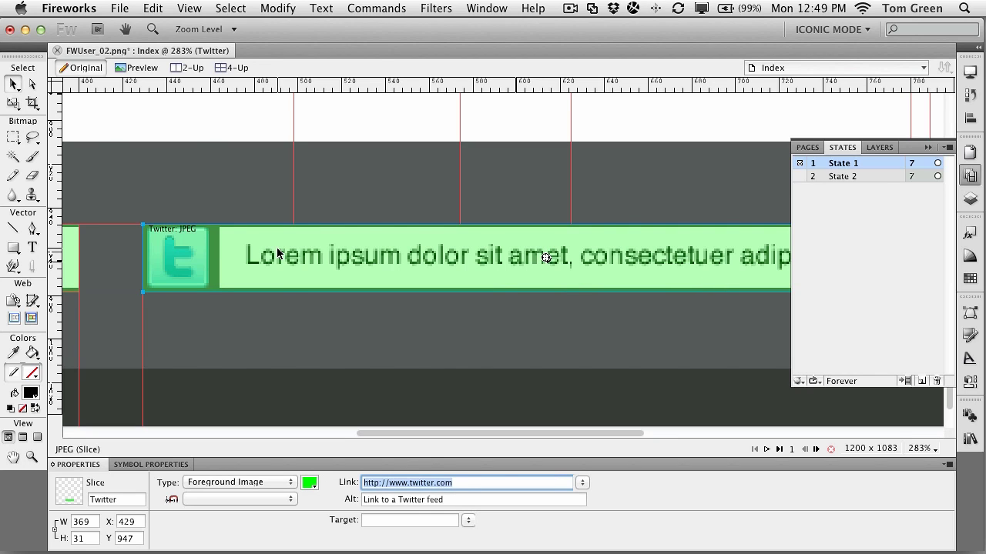
drag(464, 500, 352, 496)
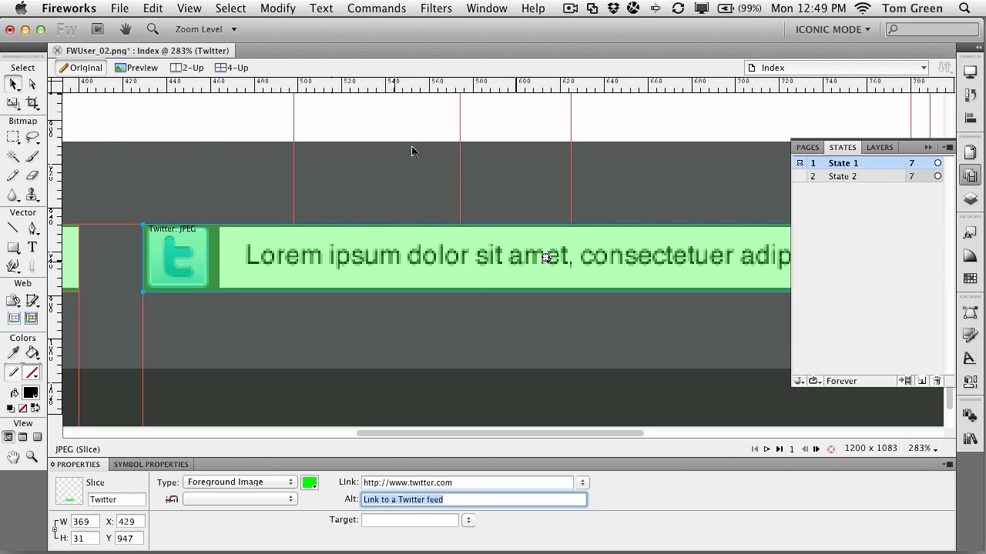
click(928, 147)
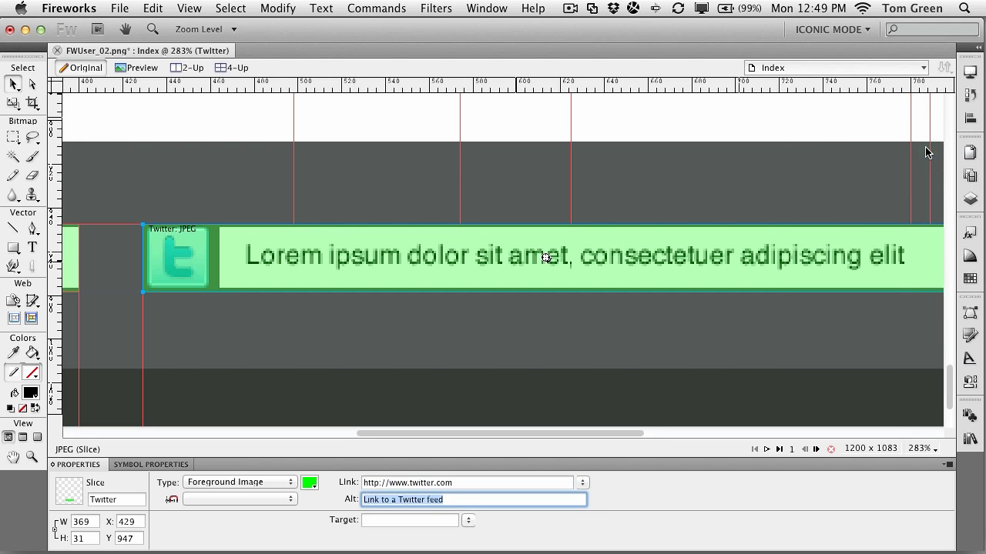
Return the canvas to 100% and hide slice overlays to select the CoffeeCup image.
double_click(31, 457)
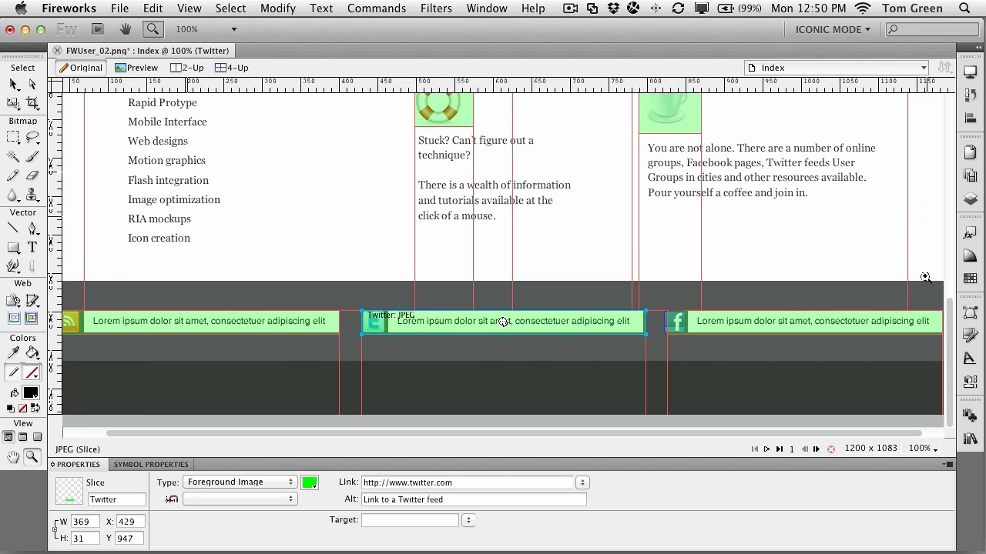
drag(950, 358, 955, 318)
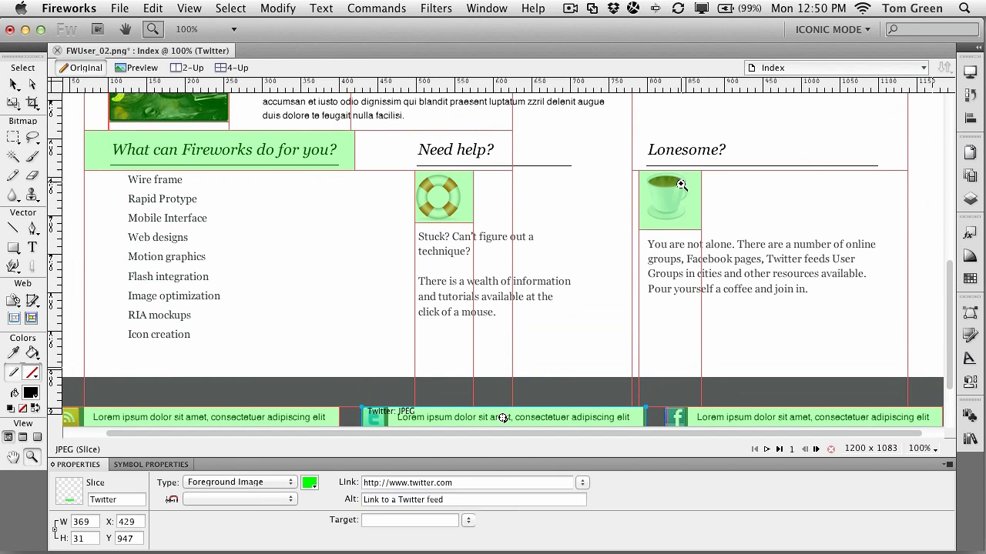
key(v)
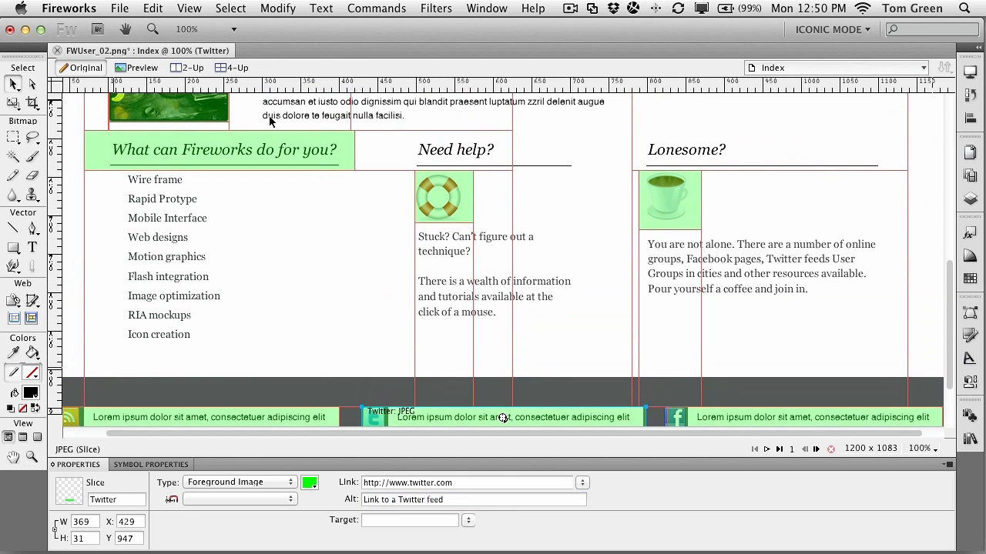
click(670, 192)
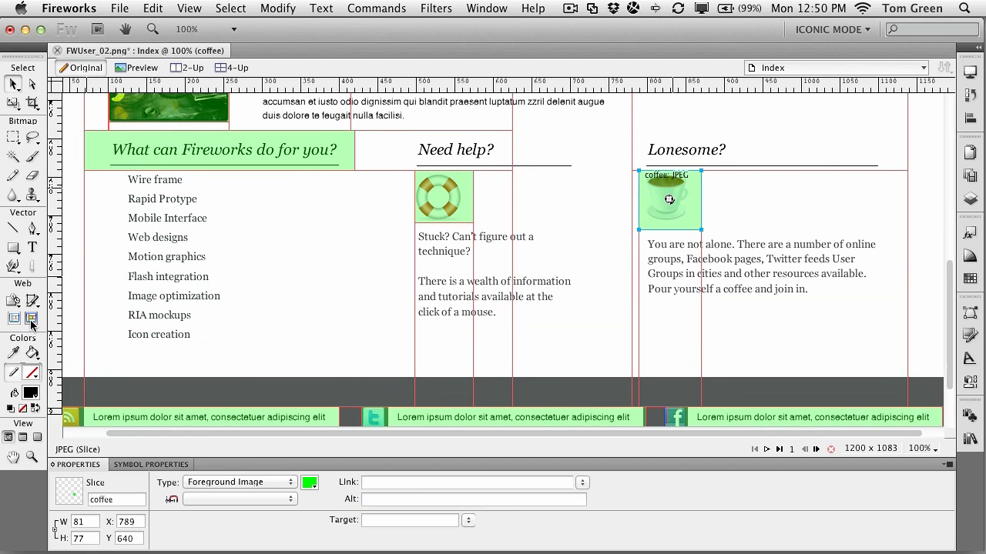
click(15, 318)
click(665, 204)
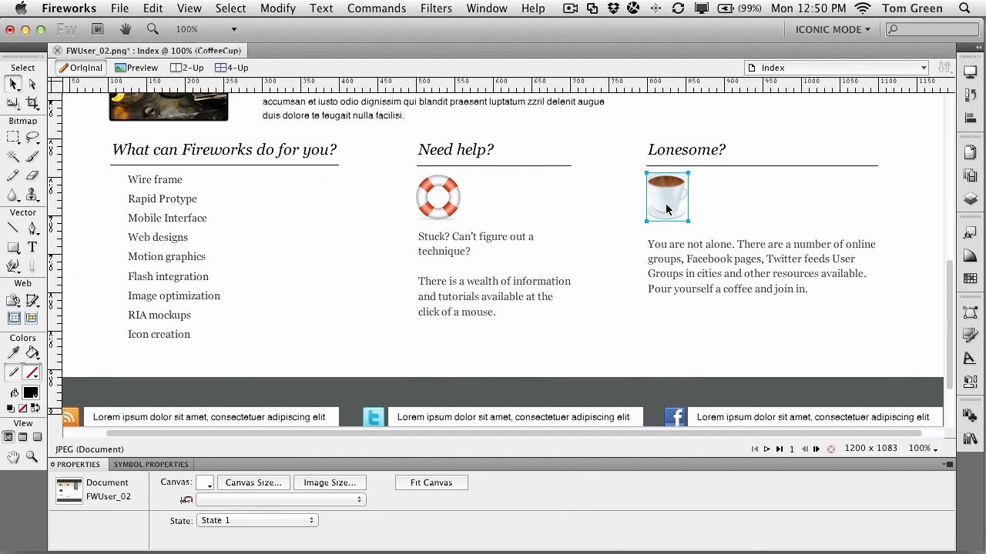
Compare the coffee cup in State 2 and State 1, then show slices again.
click(964, 180)
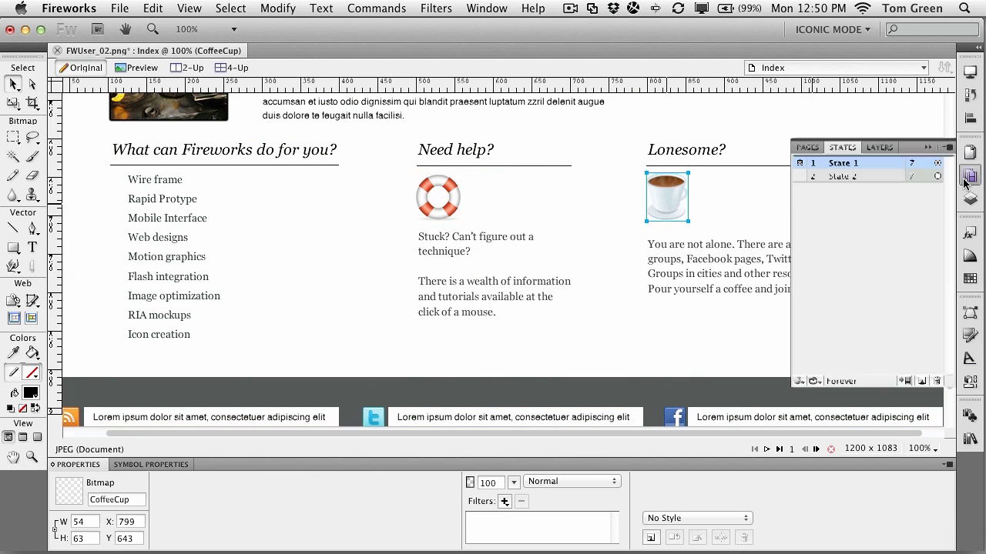
click(821, 176)
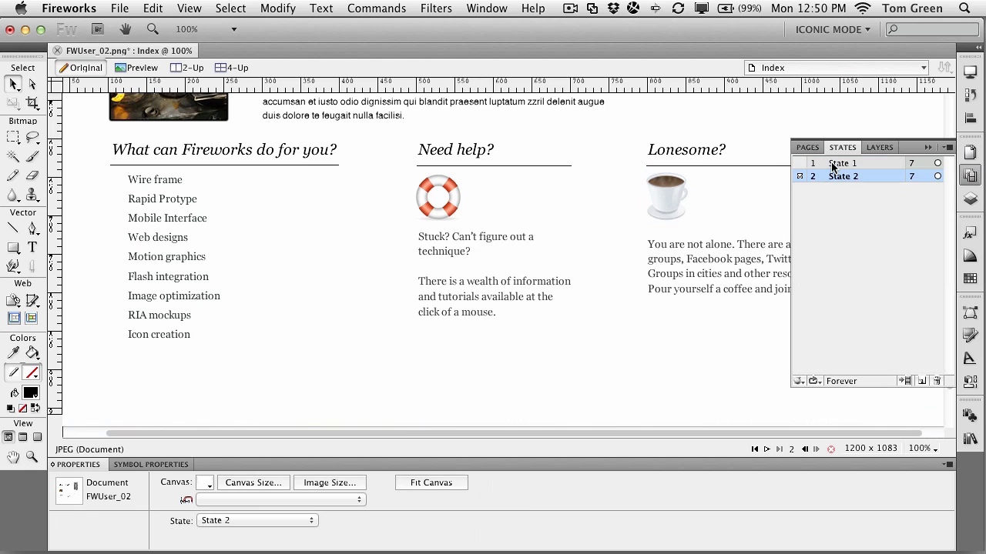
click(833, 164)
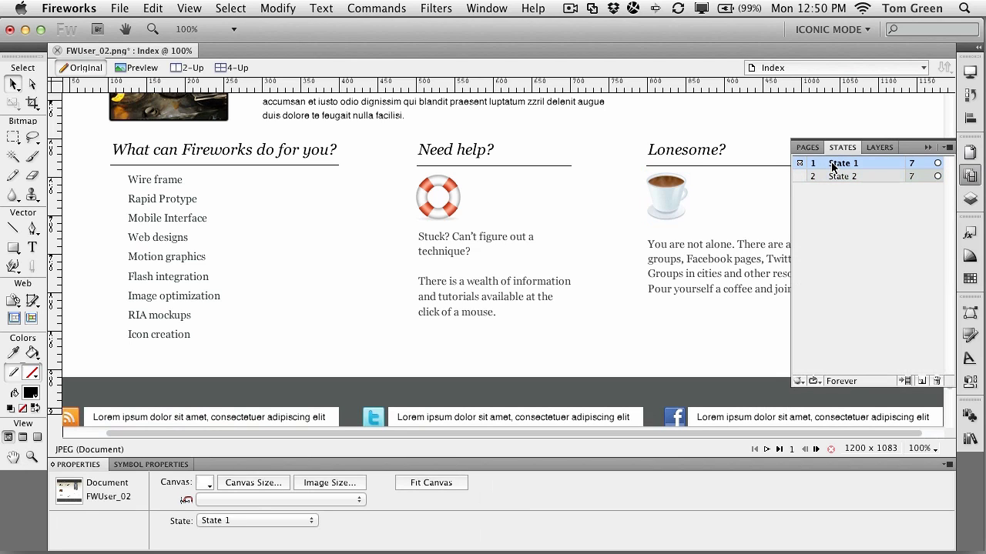
click(35, 318)
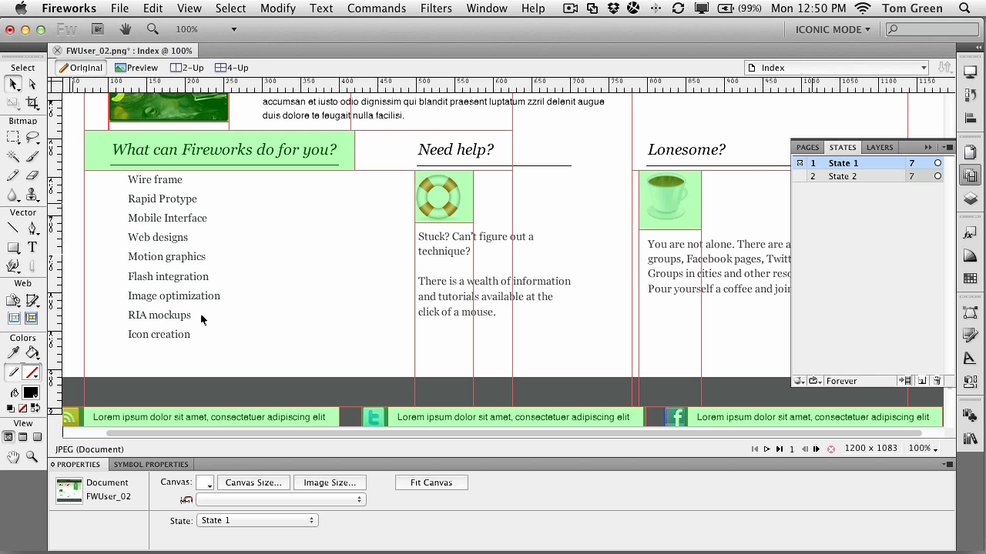
click(928, 147)
Scroll through the Layers panel to inspect the document's layers.
click(970, 202)
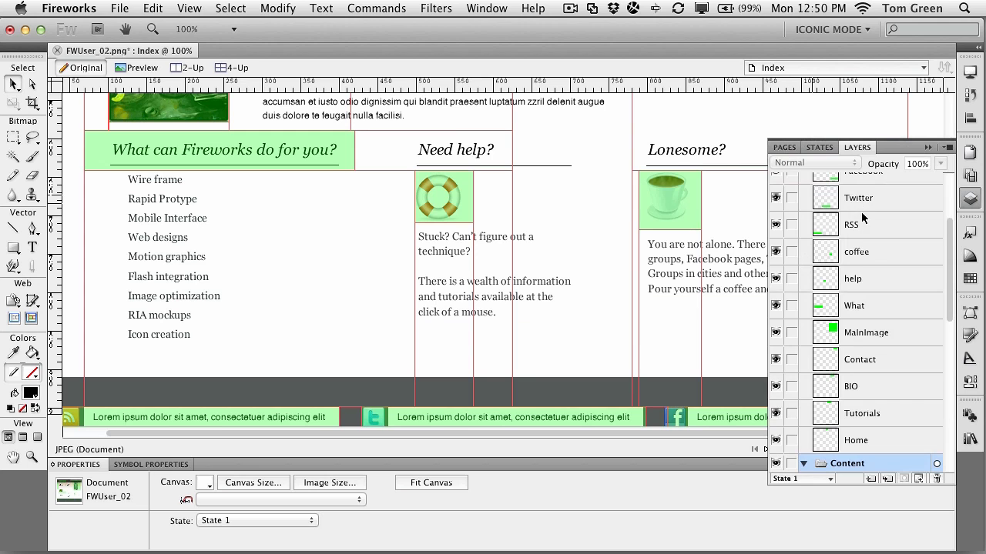
scroll(861, 211, up, 3)
scroll(861, 212, down, 8)
scroll(861, 212, up, 8)
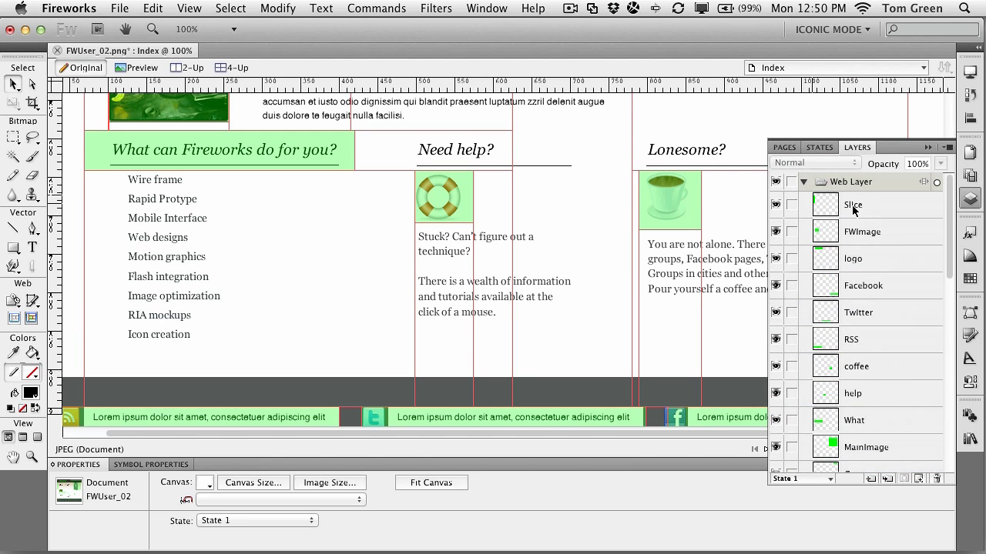
scroll(852, 208, down, 5)
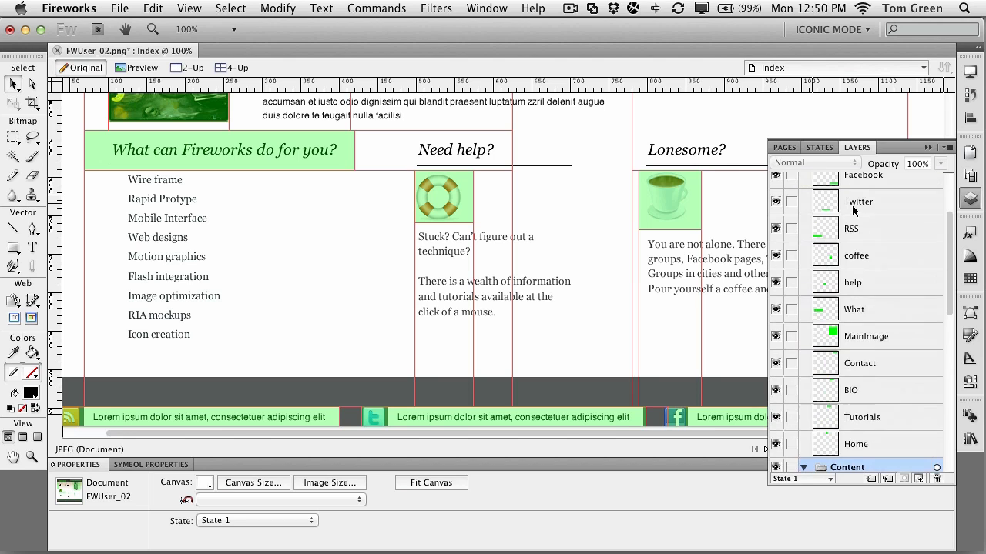
click(928, 147)
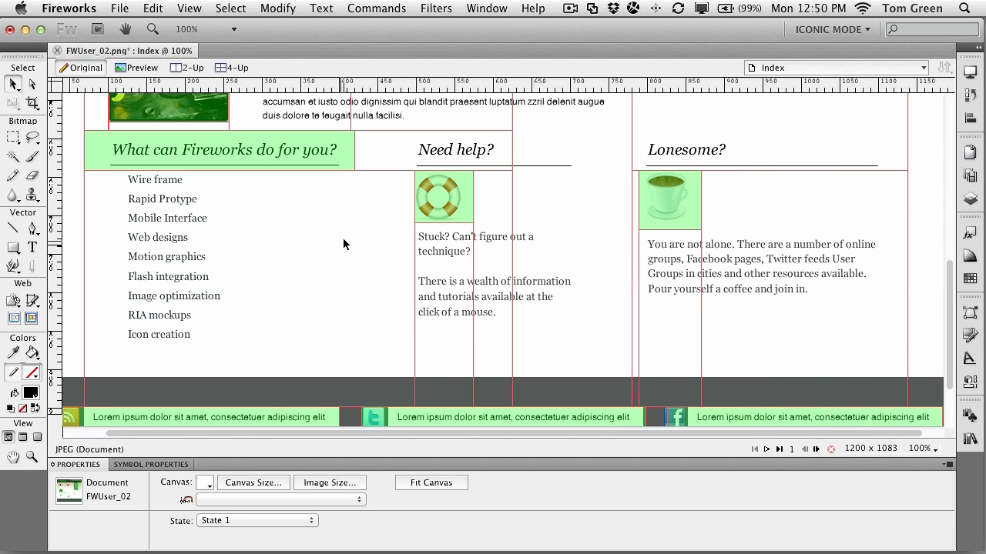
Start an export and navigate into the FWUser_Site folder as the destination.
click(119, 8)
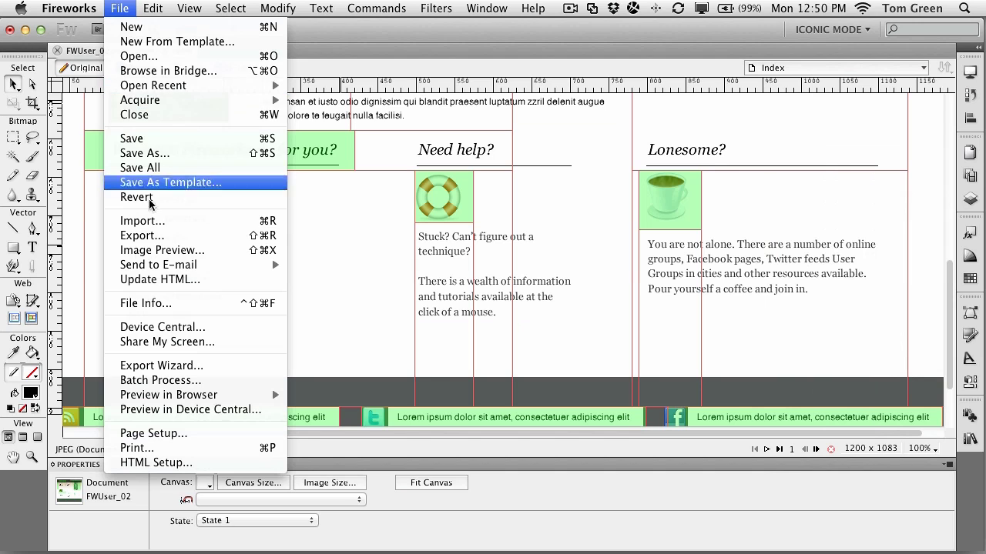
click(148, 240)
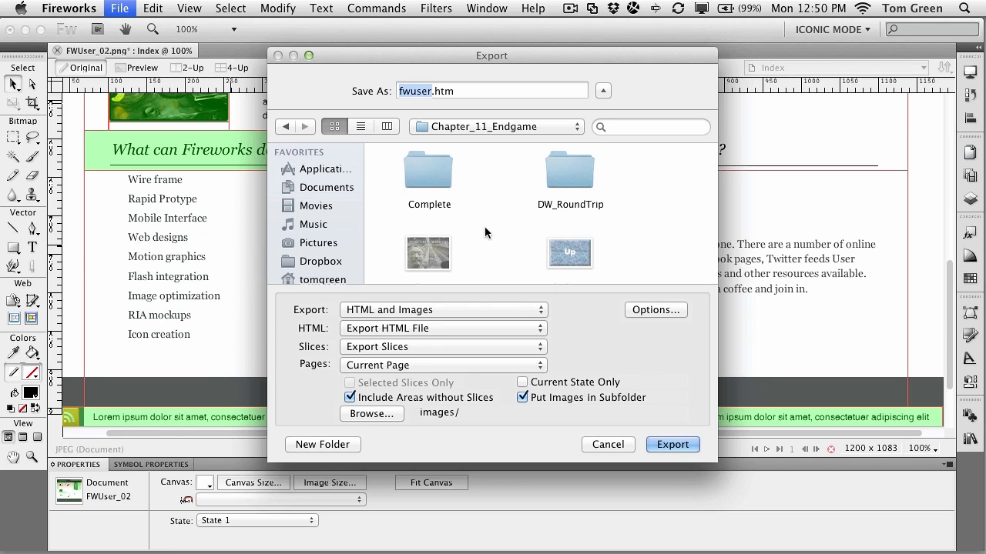
scroll(485, 231, down, 3)
scroll(484, 226, down, 3)
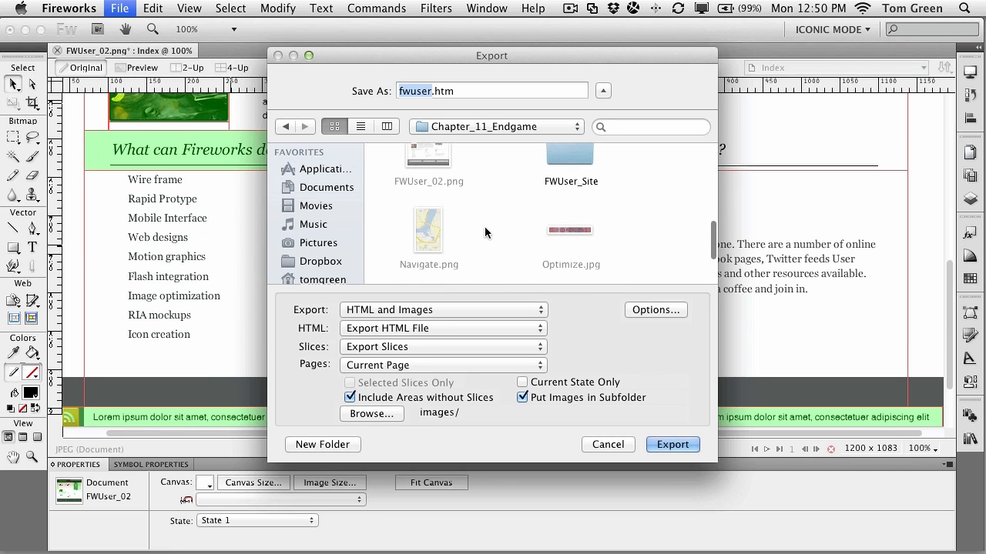
click(568, 162)
double_click(568, 159)
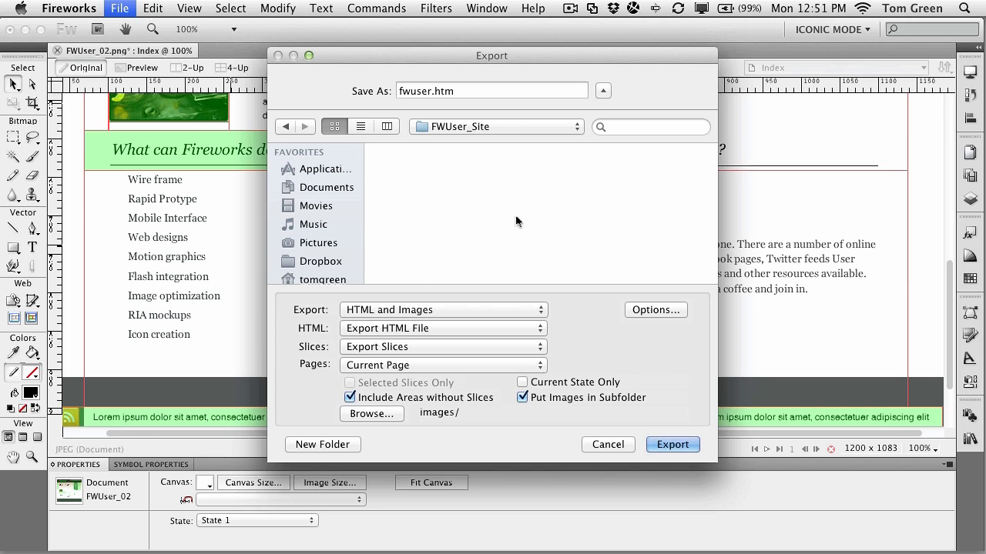
Keep HTML and Images format with Current Page only, then open the HTML setup options.
click(417, 311)
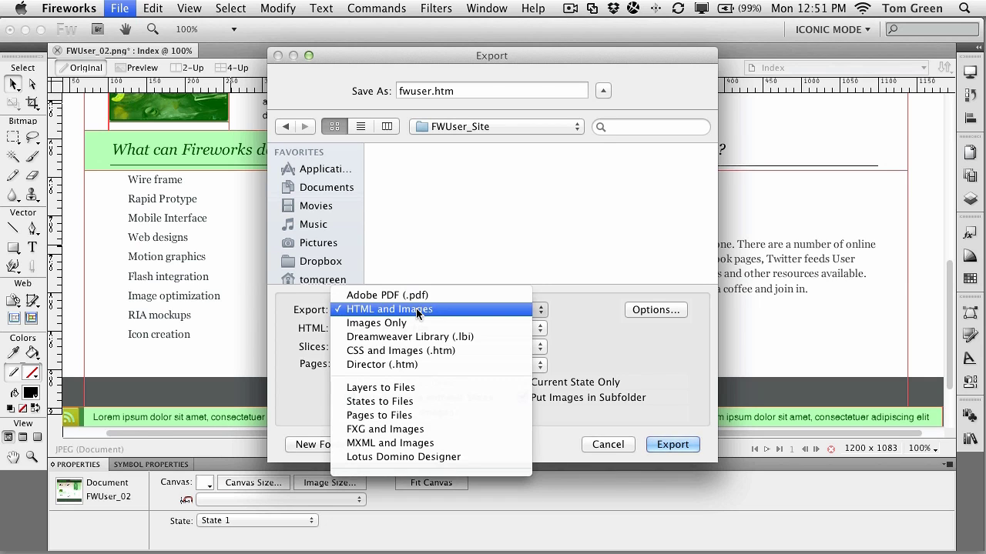
click(416, 311)
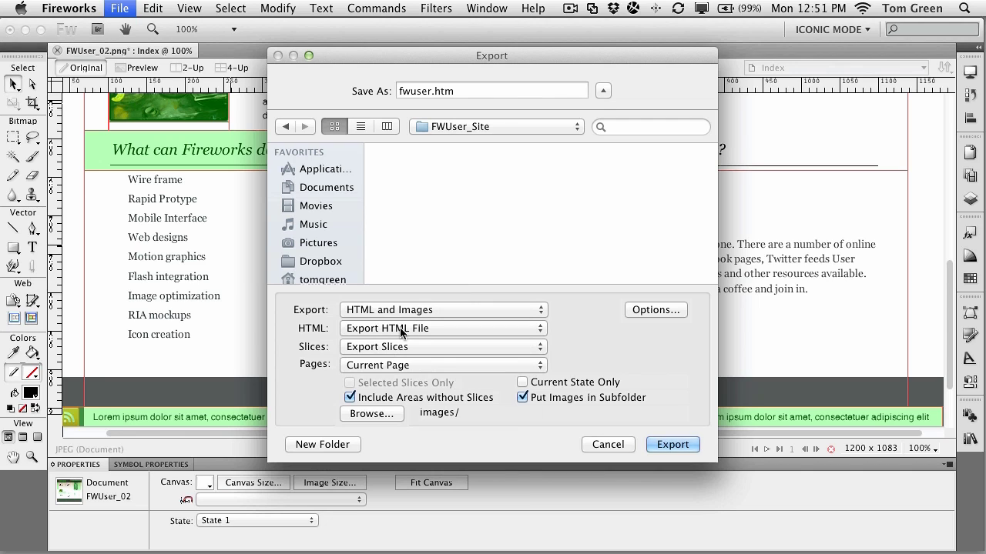
click(371, 367)
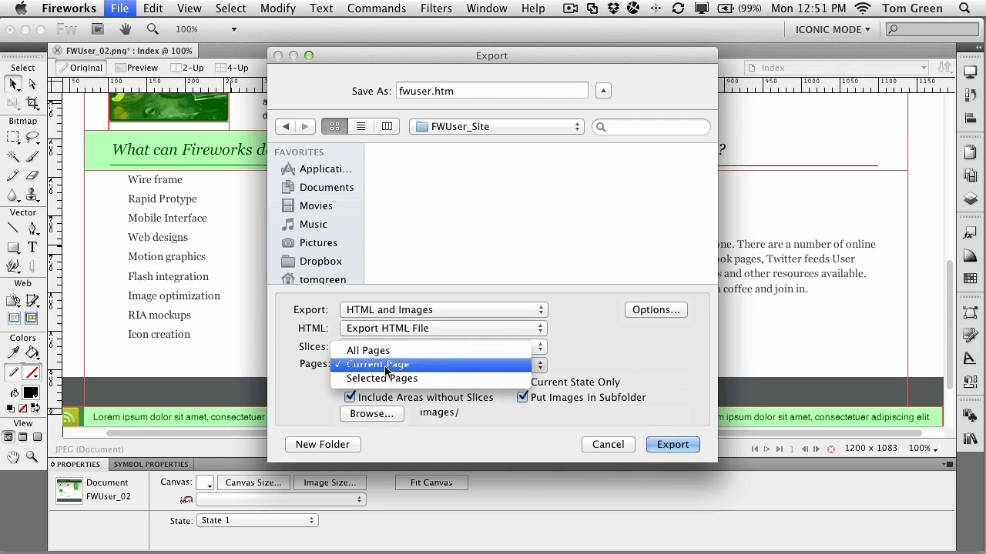
click(389, 365)
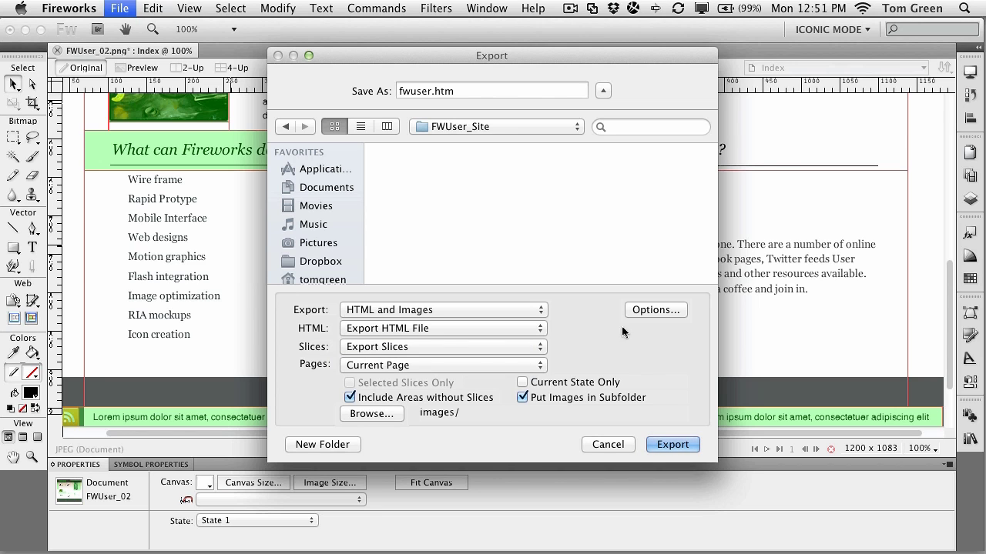
click(655, 310)
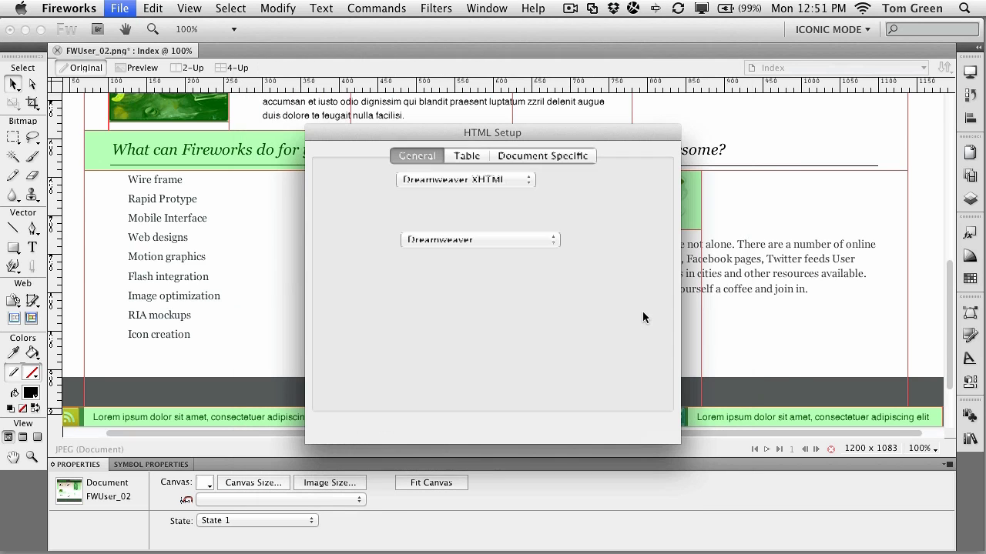
Keep Dreamweaver XHTML, nested tables without spacers and spacer images, then view Document Specific settings.
click(432, 179)
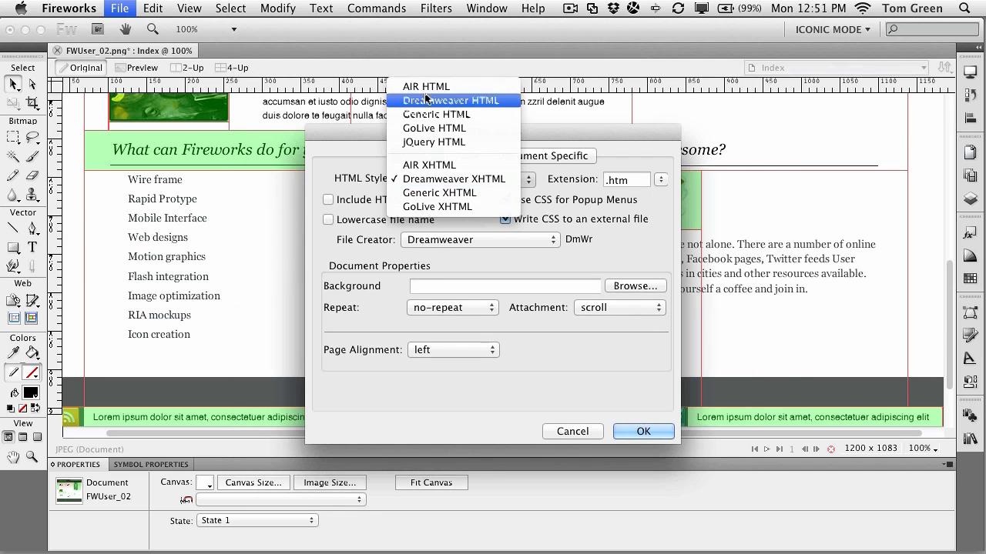
click(436, 185)
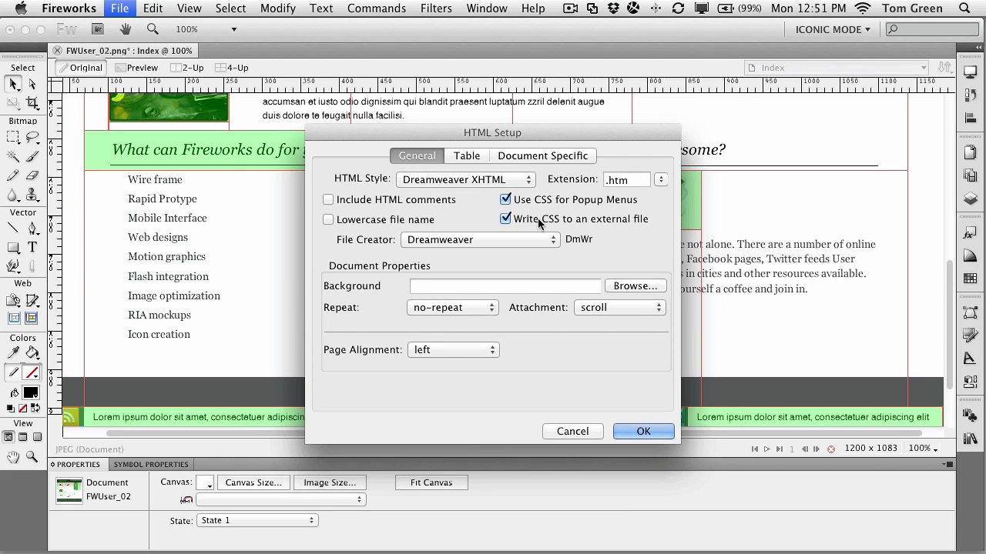
click(472, 158)
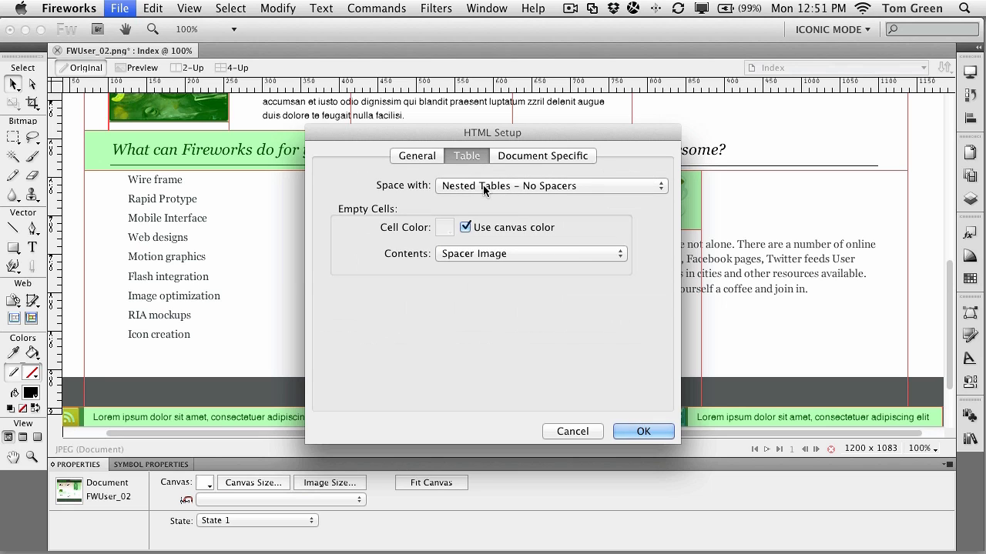
click(484, 190)
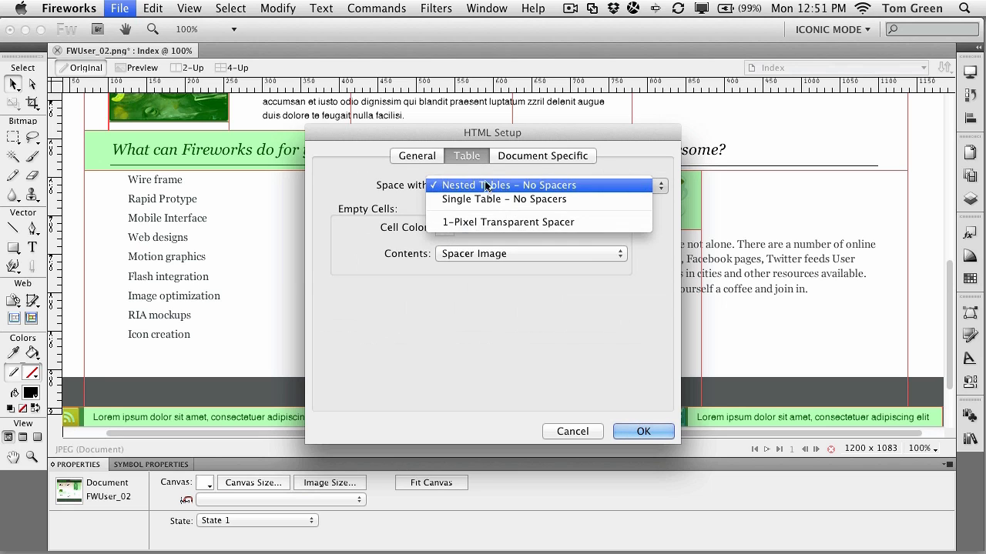
click(484, 186)
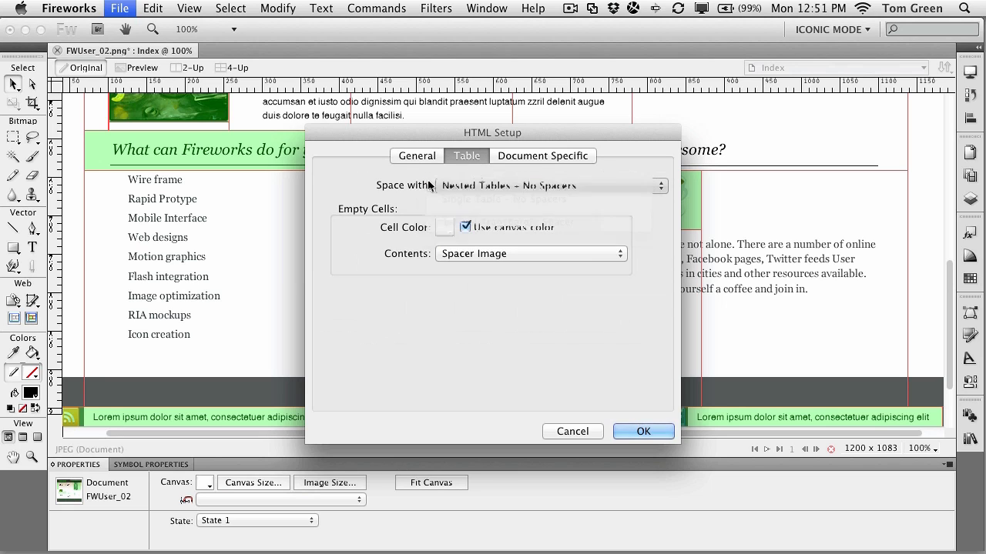
click(491, 254)
click(492, 254)
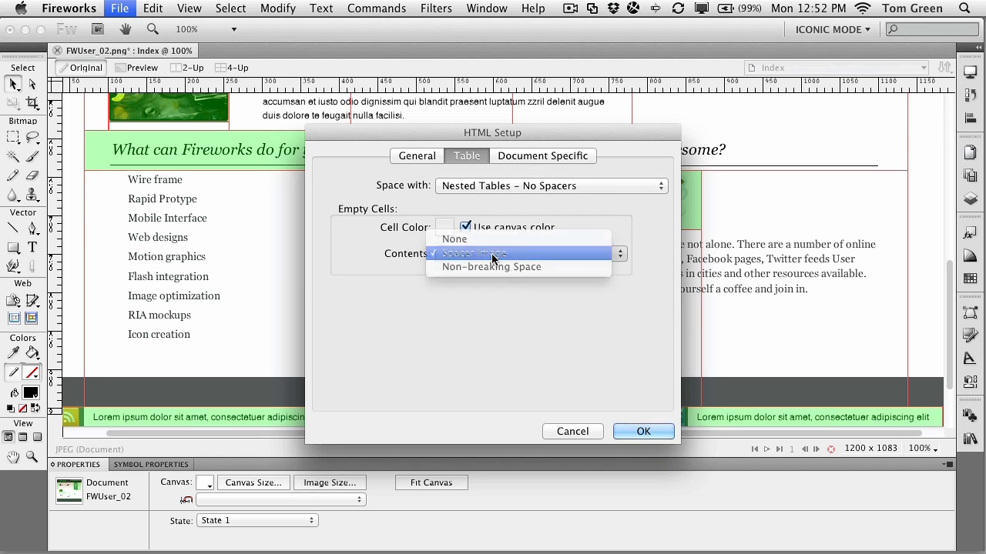
click(541, 157)
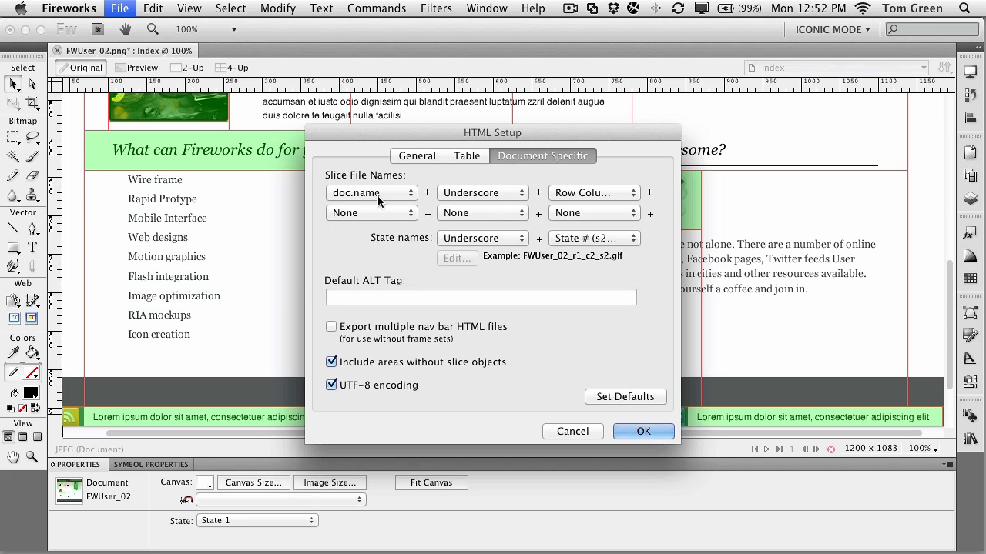
Cancel HTML Setup and export fwuser.htm with its images into FWUser_Site.
click(568, 431)
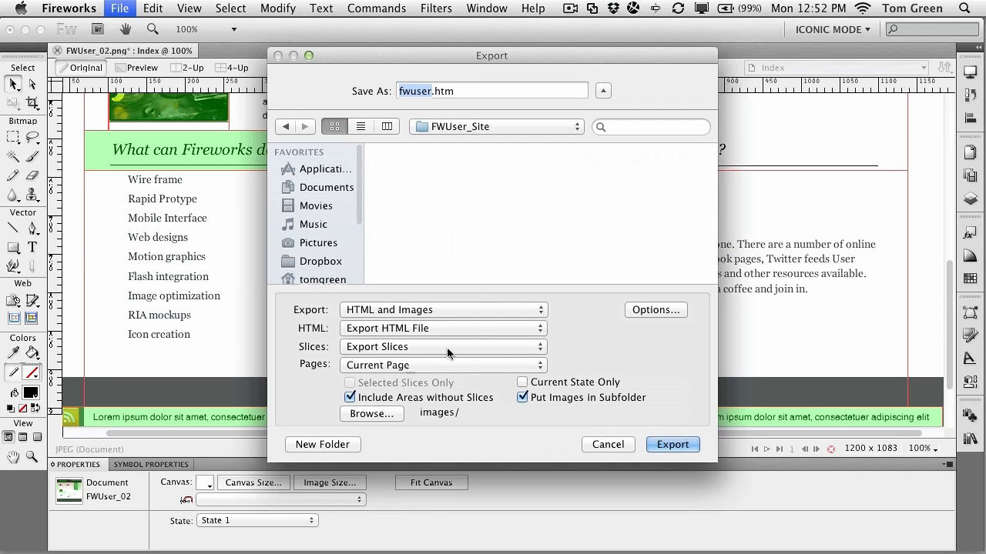
drag(401, 52, 320, 31)
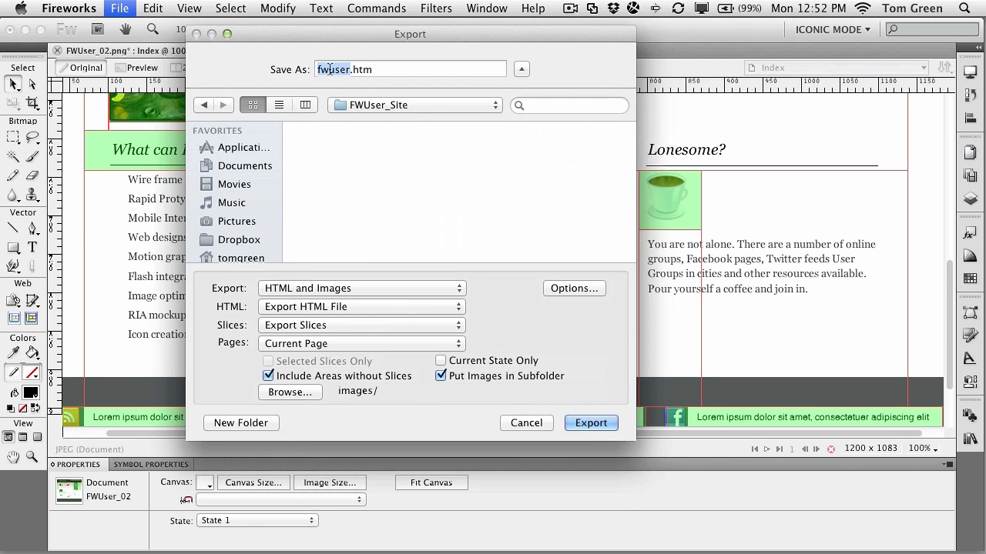
click(358, 105)
click(359, 107)
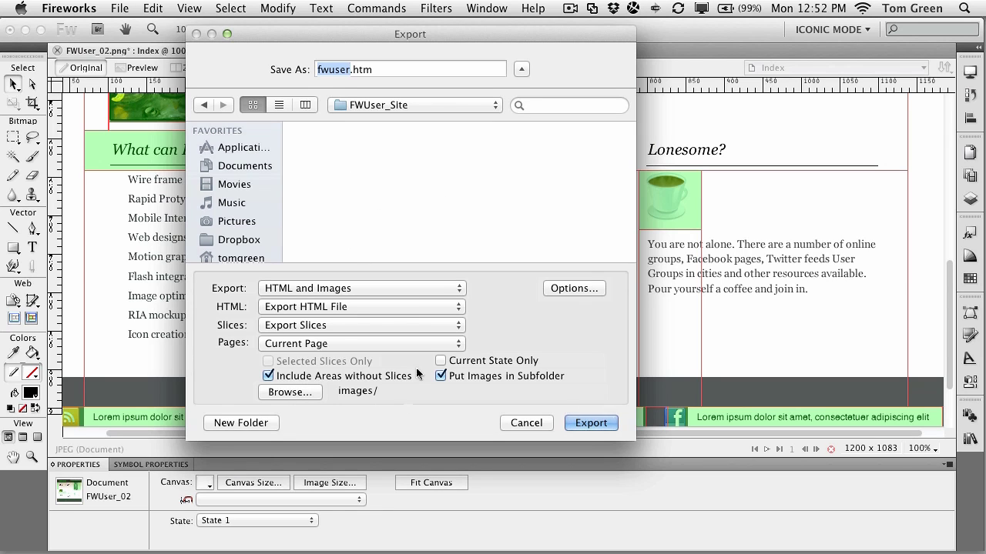
click(591, 423)
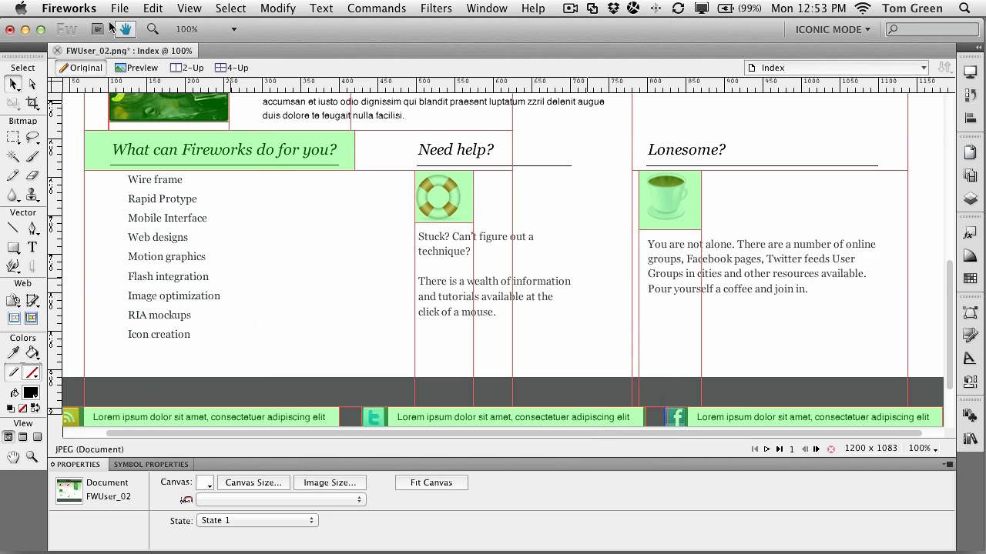
Open FW Edits > FWUser_Site, review the exported slice JPEGs in images, and go back.
click(25, 30)
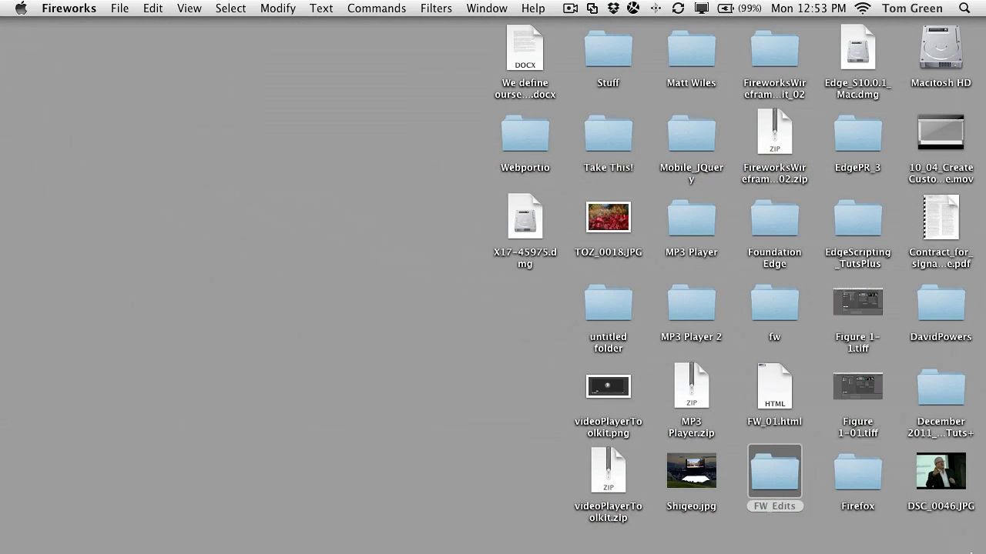
double_click(777, 467)
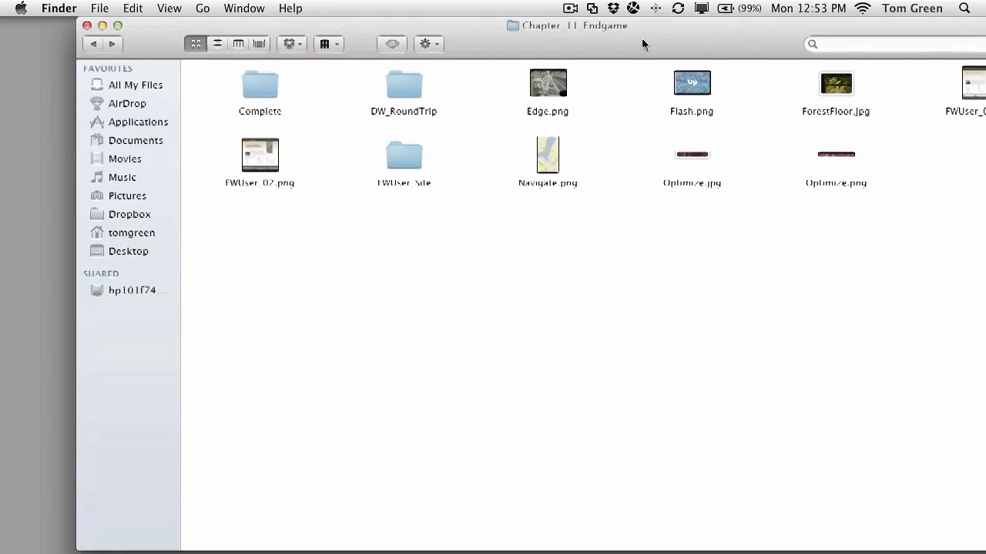
drag(642, 40, 567, 42)
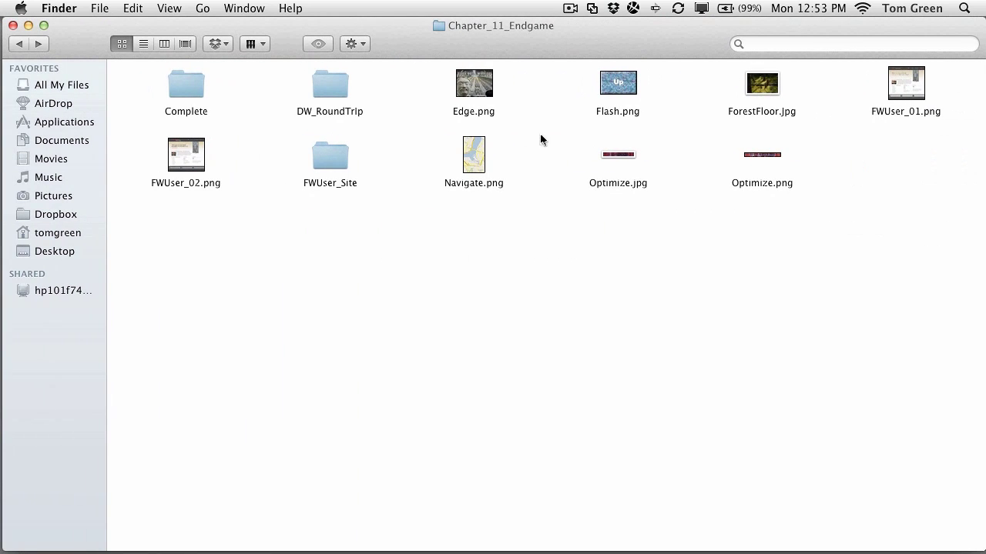
double_click(325, 160)
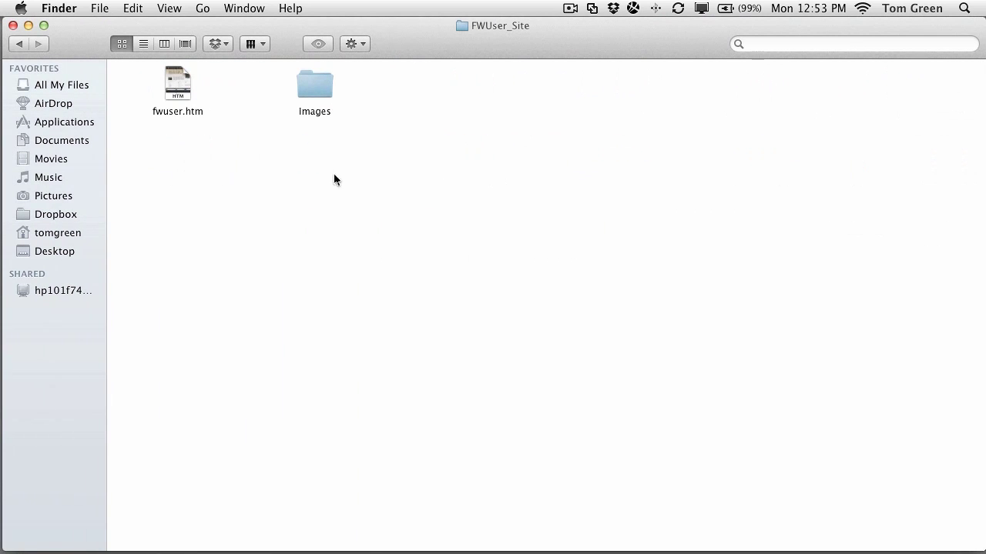
click(175, 86)
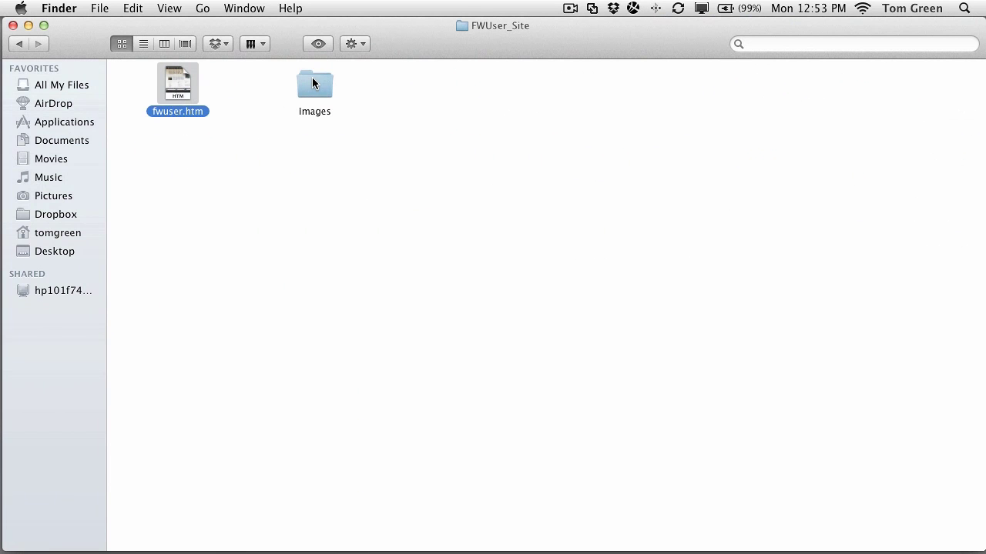
double_click(312, 81)
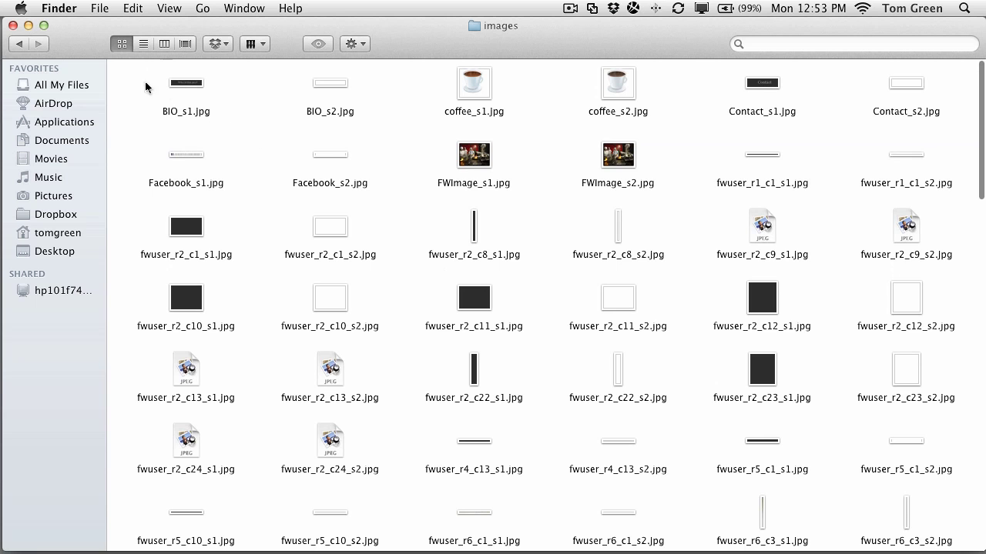
click(19, 44)
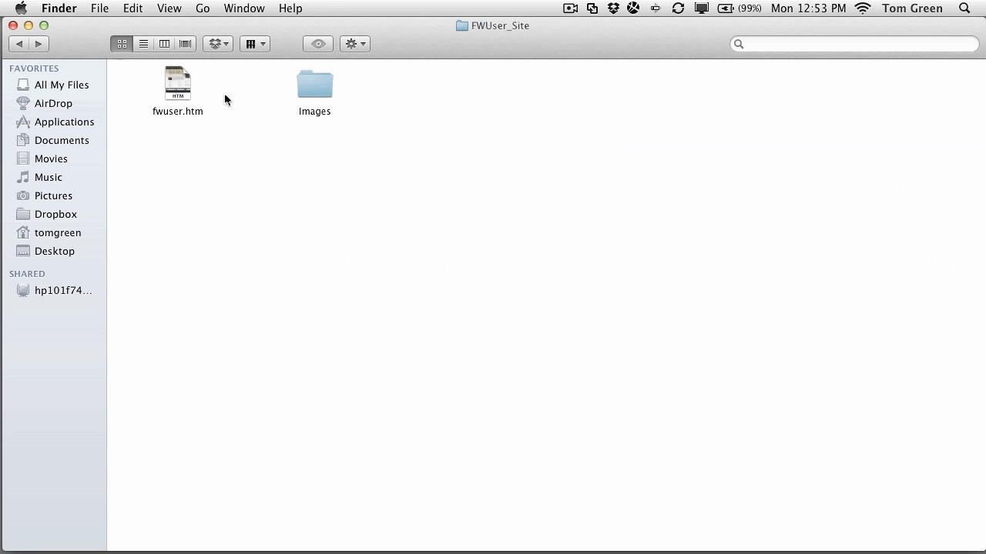
click(178, 90)
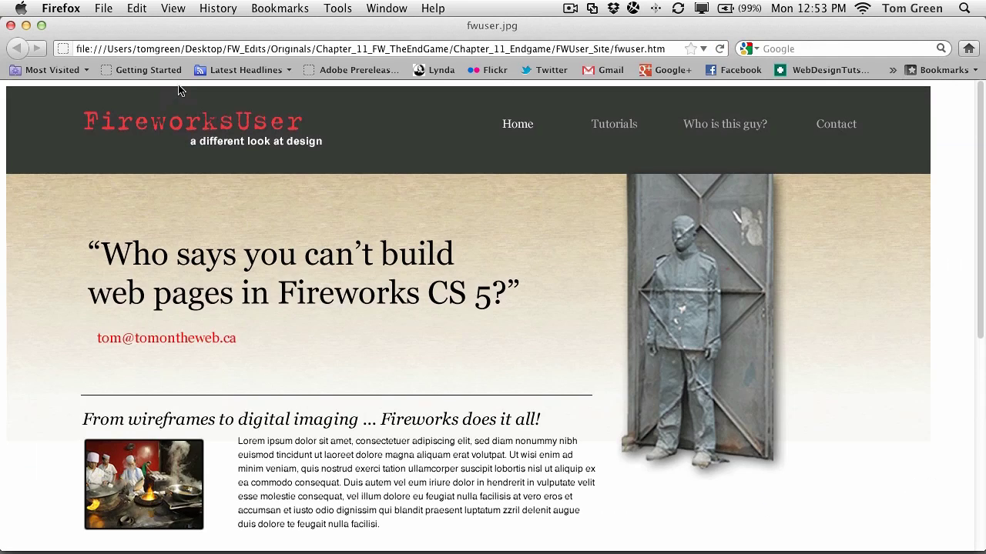
scroll(606, 265, down, 10)
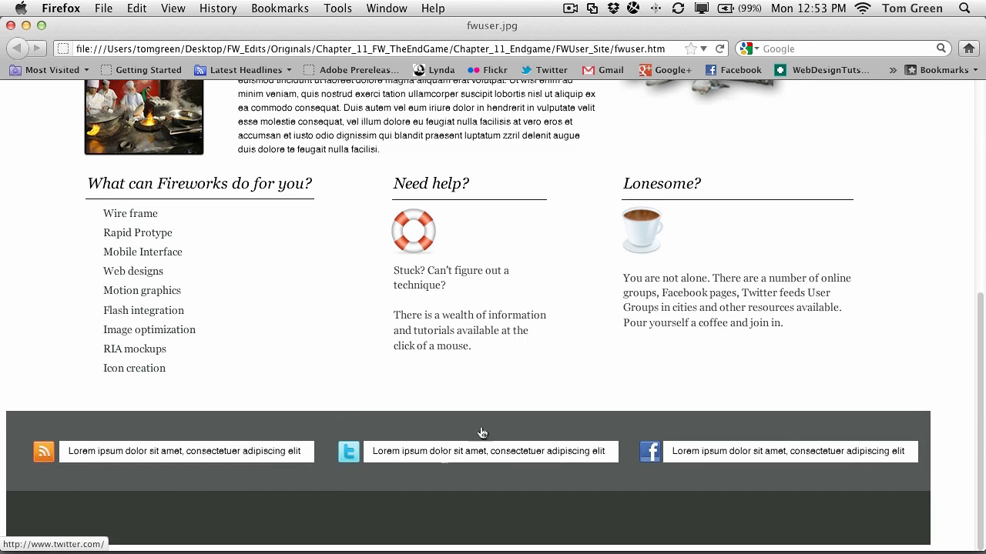
scroll(770, 243, up, 2)
scroll(770, 251, up, 6)
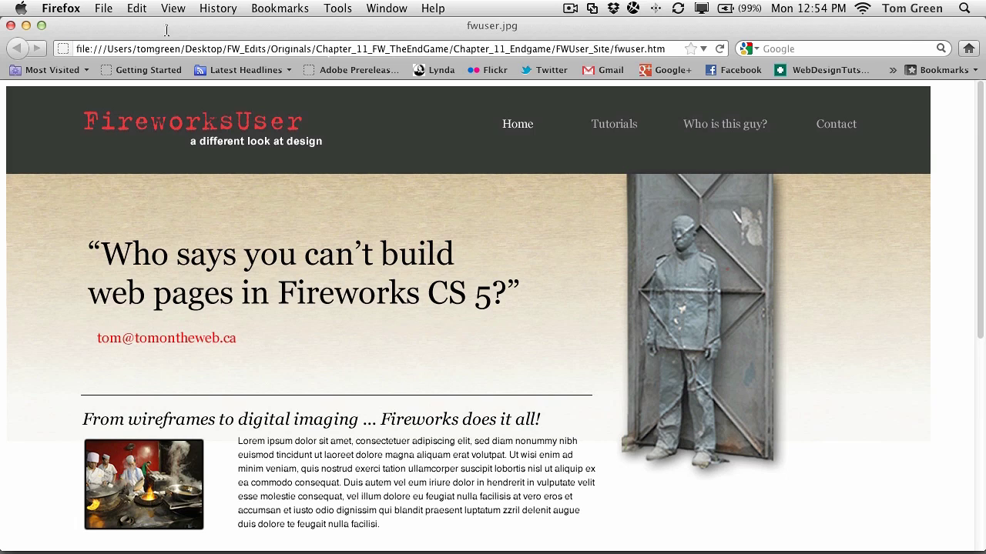
click(11, 27)
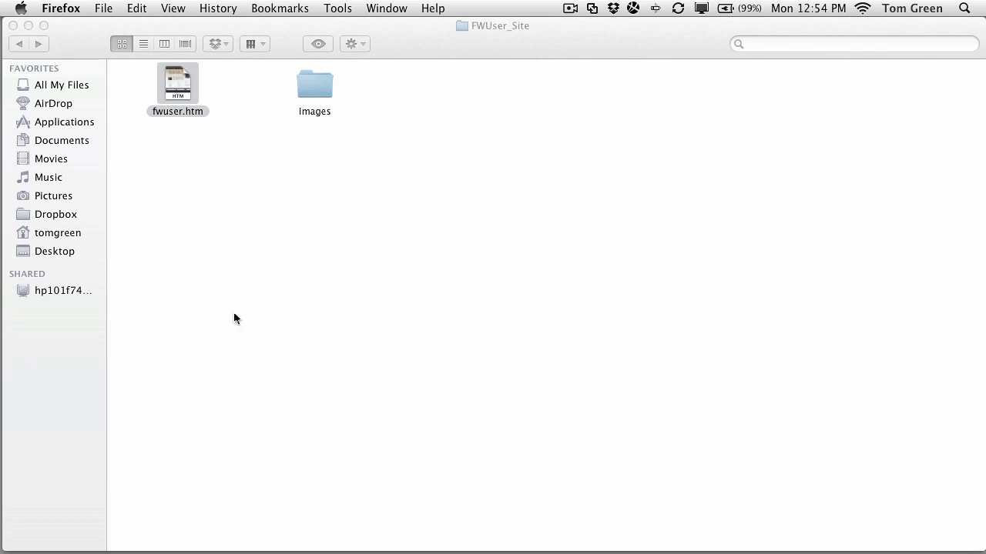
Return to the FWUser_02 mockup in Fireworks and fit it entirely in the window.
click(337, 523)
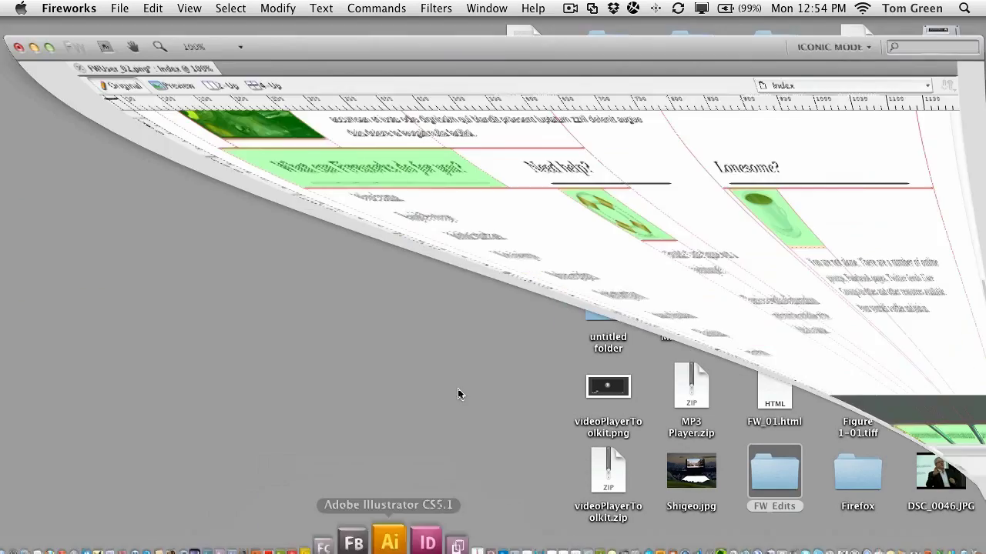
scroll(927, 221, up, 5)
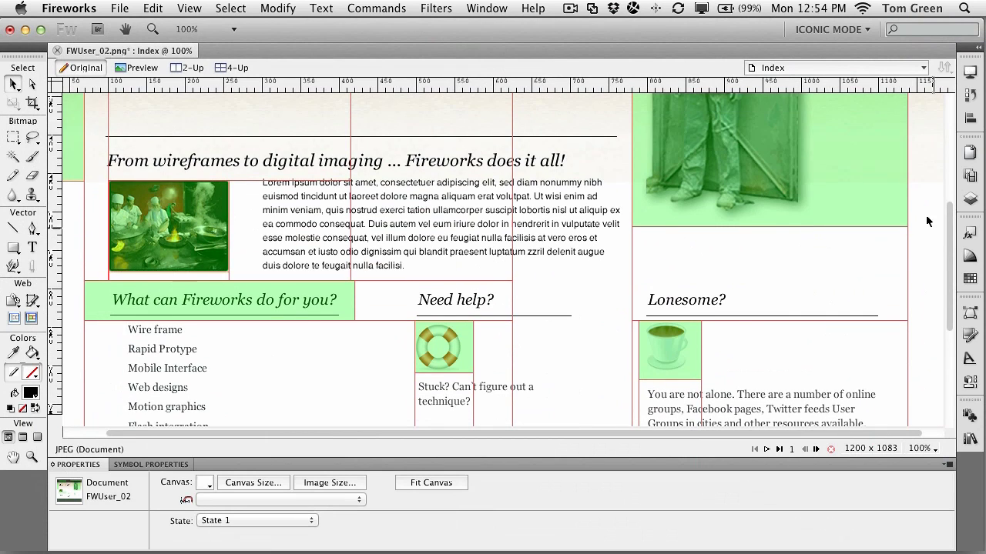
click(198, 14)
click(209, 94)
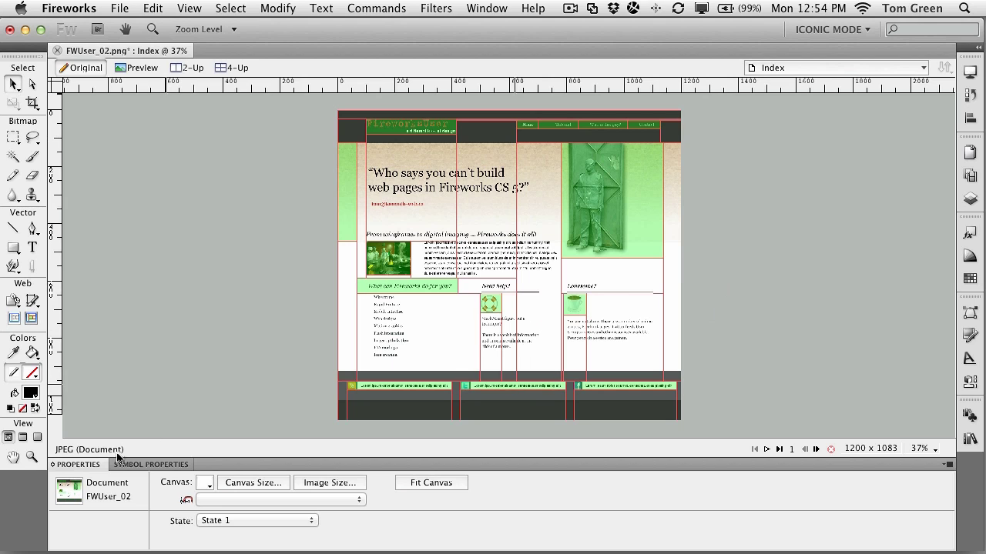
drag(460, 376, 581, 415)
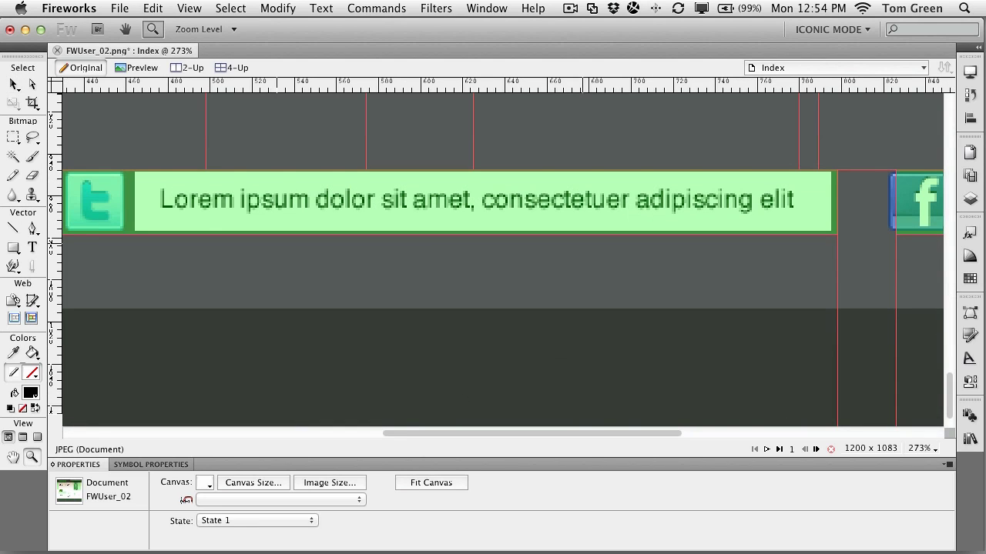
click(429, 193)
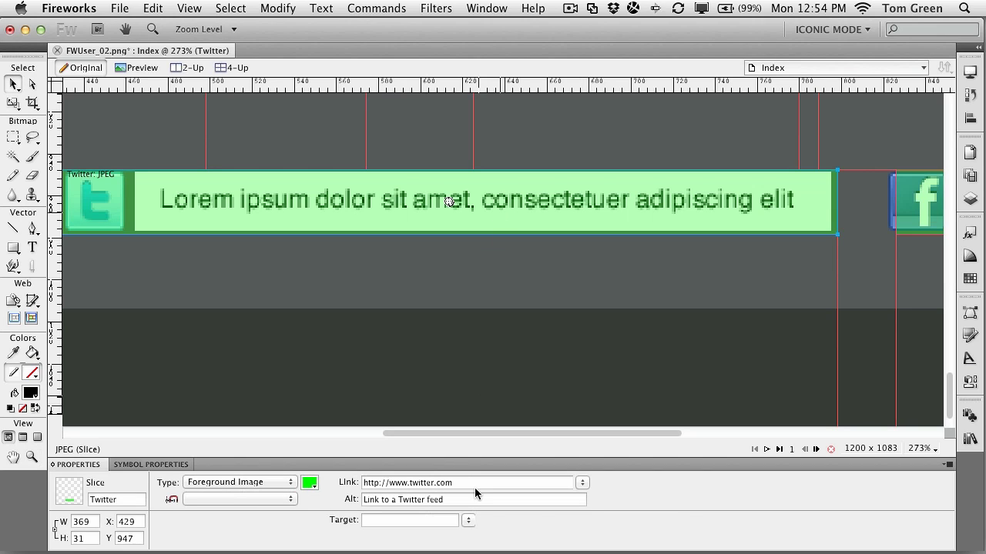
click(459, 502)
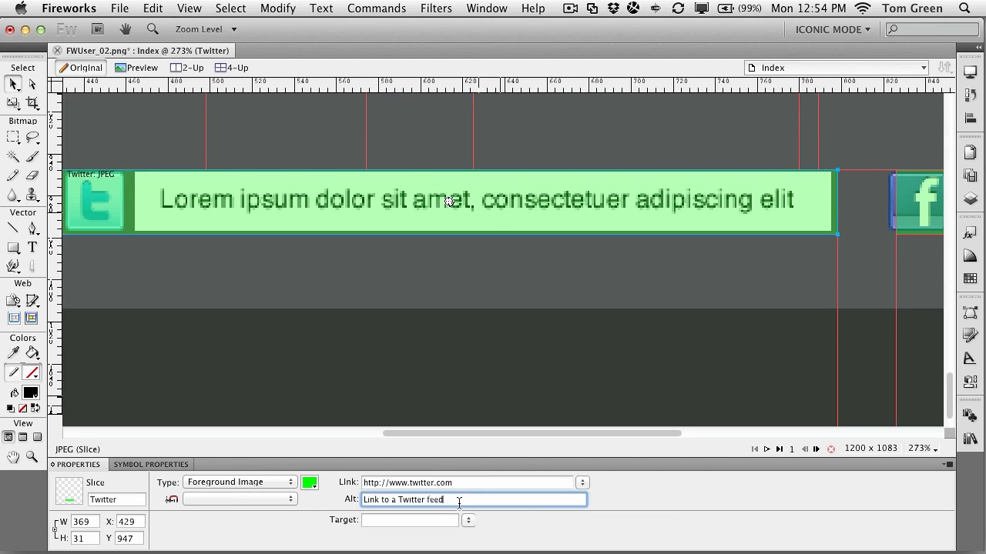
drag(459, 502, 351, 499)
click(468, 522)
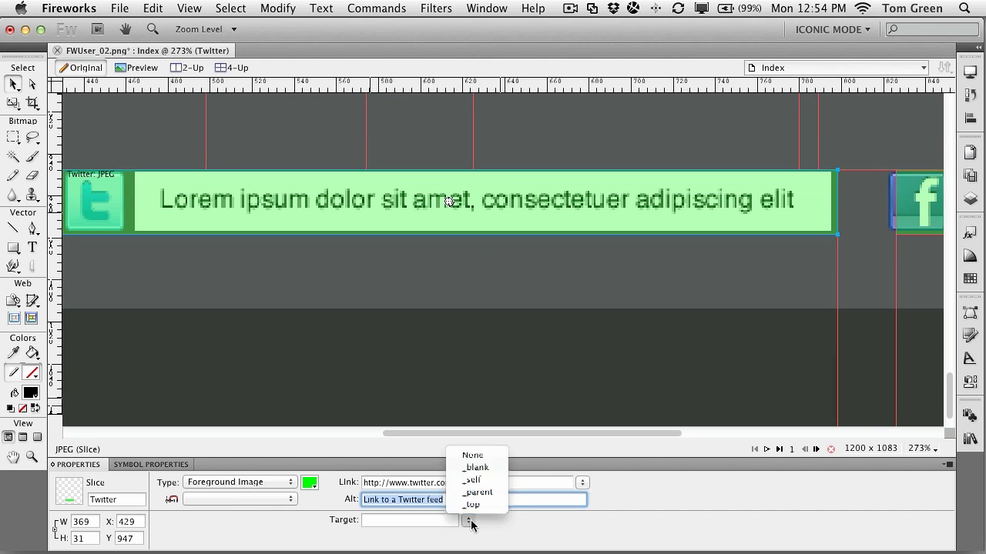
click(490, 452)
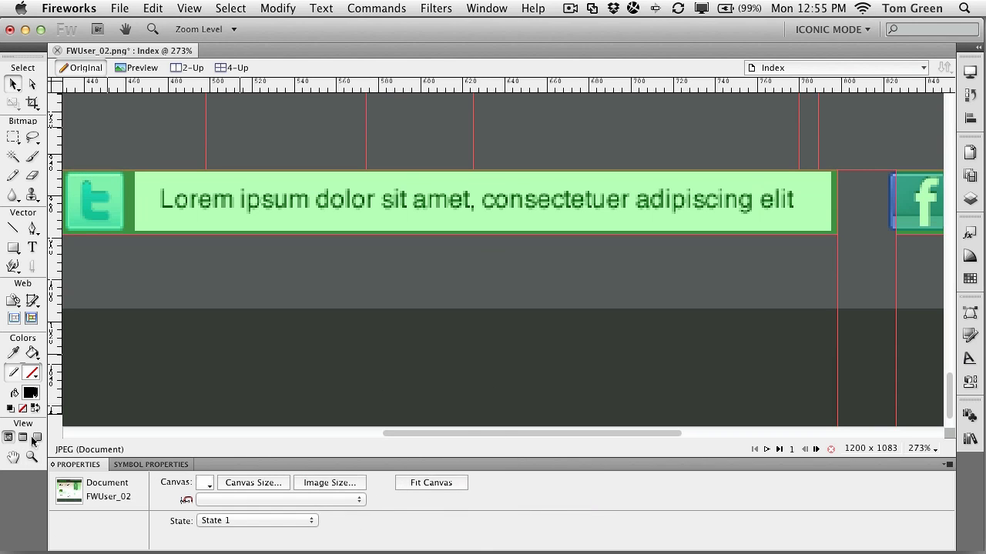
double_click(32, 457)
click(190, 8)
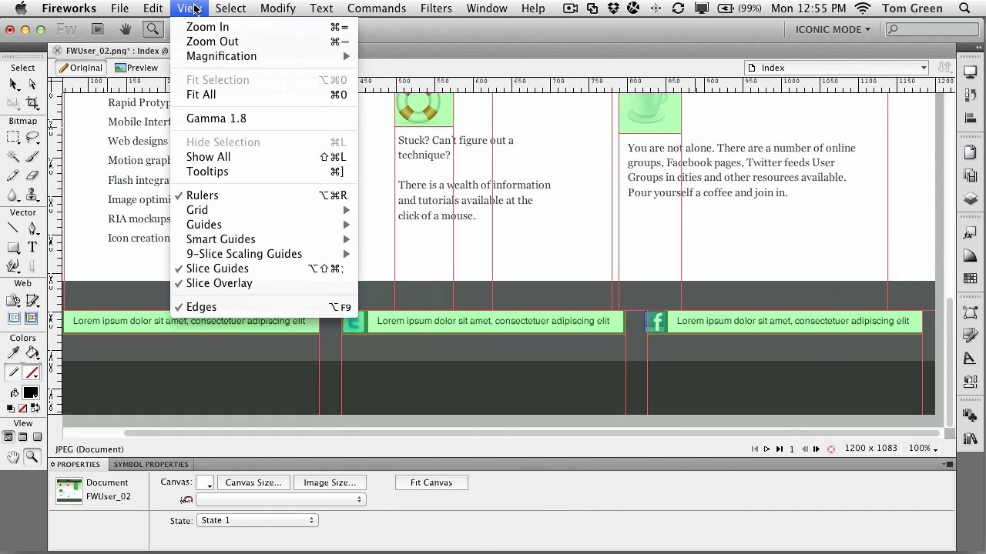
click(202, 95)
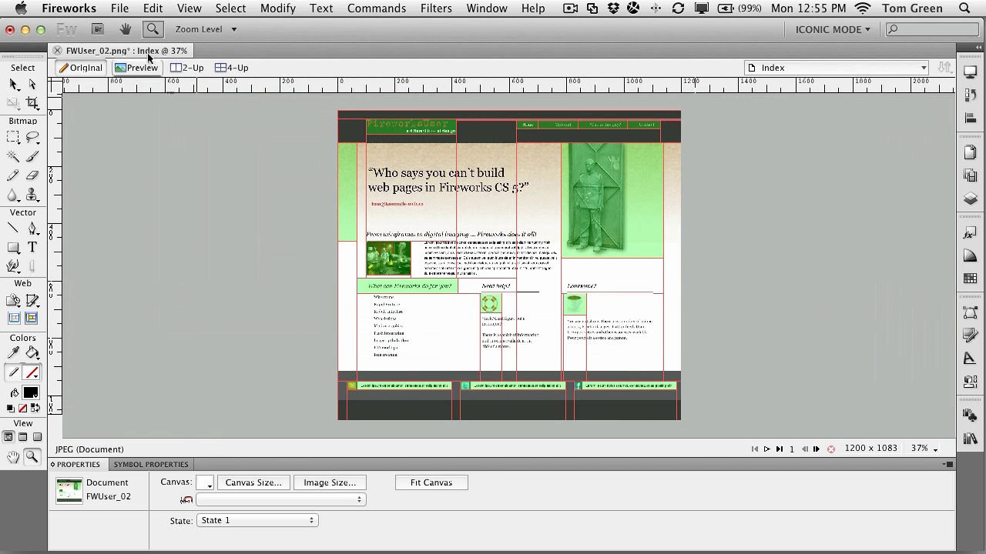
click(119, 8)
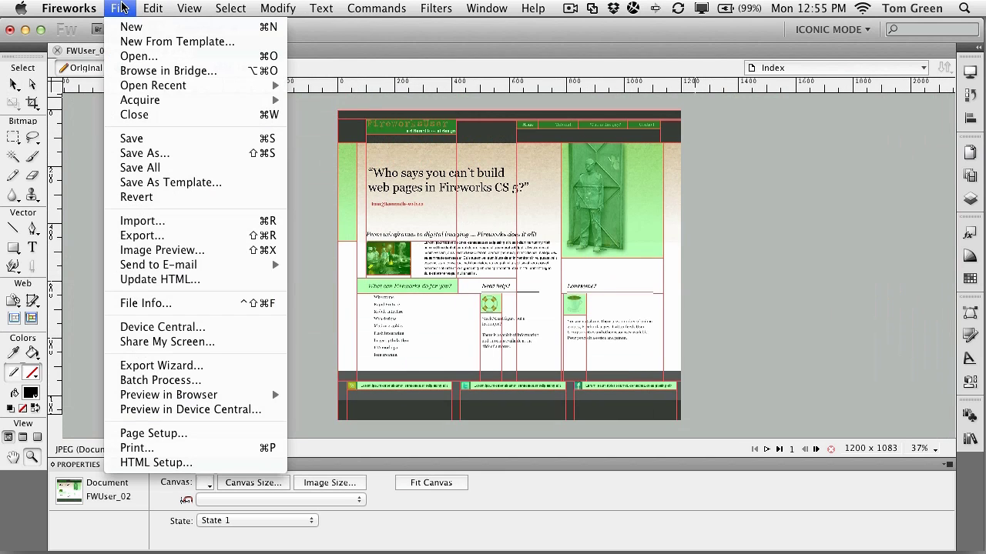
click(197, 236)
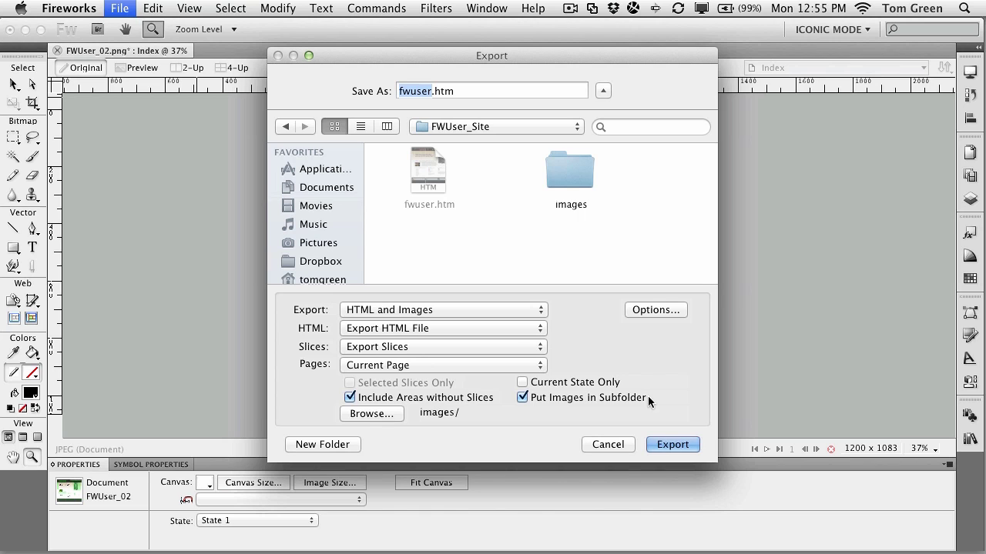
click(605, 444)
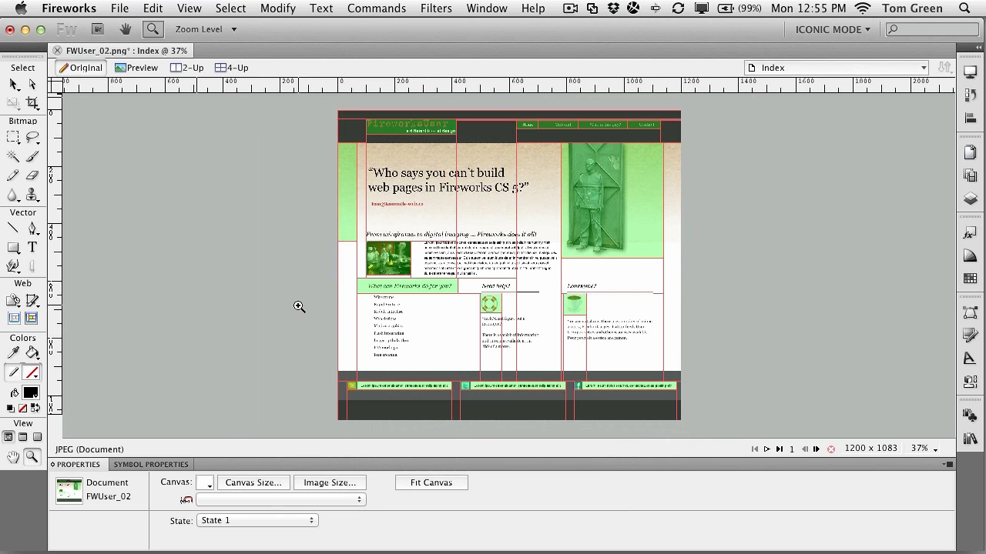
click(14, 85)
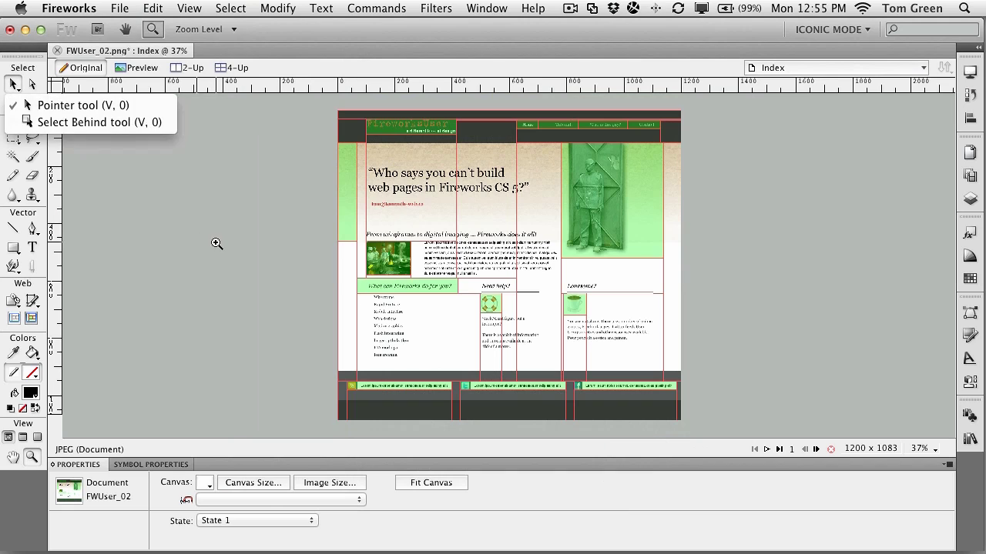